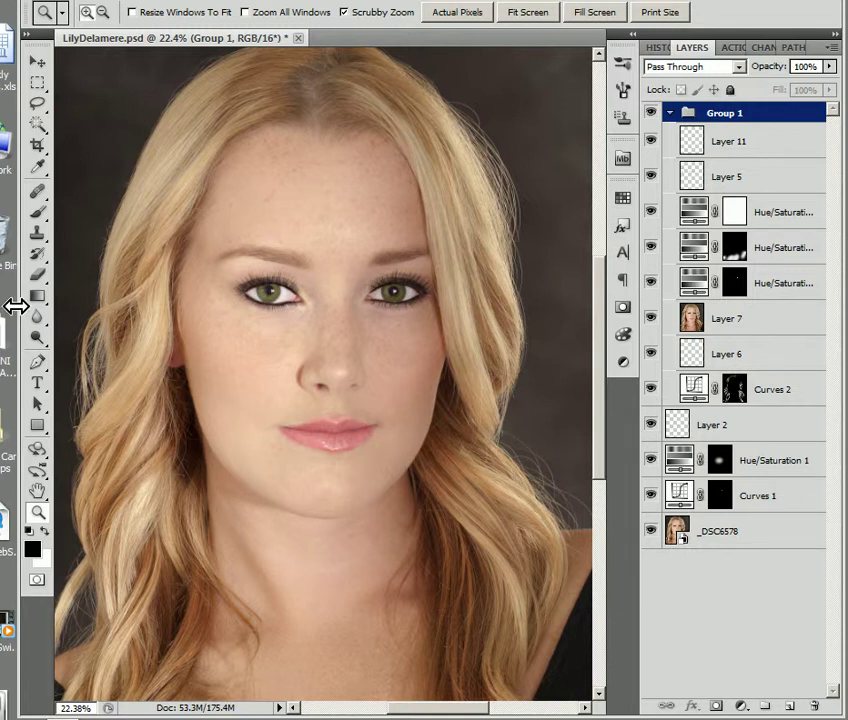
Compare the retouched portrait with the original by repeatedly showing only the _DSC6578 layer and restoring the others.
left_click_drag(16, 306, 2, 306)
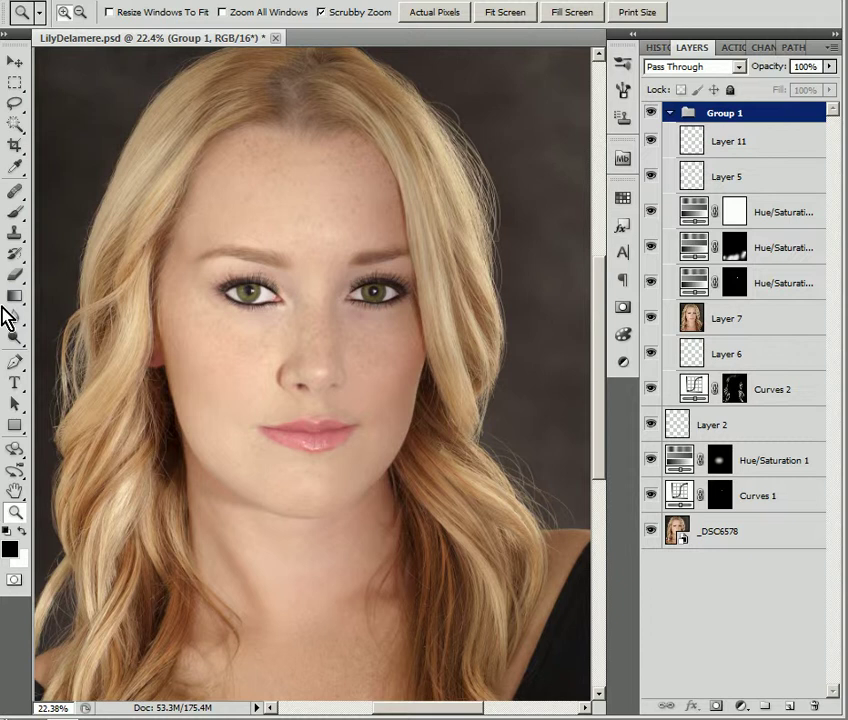
left_click(650, 531, "alt")
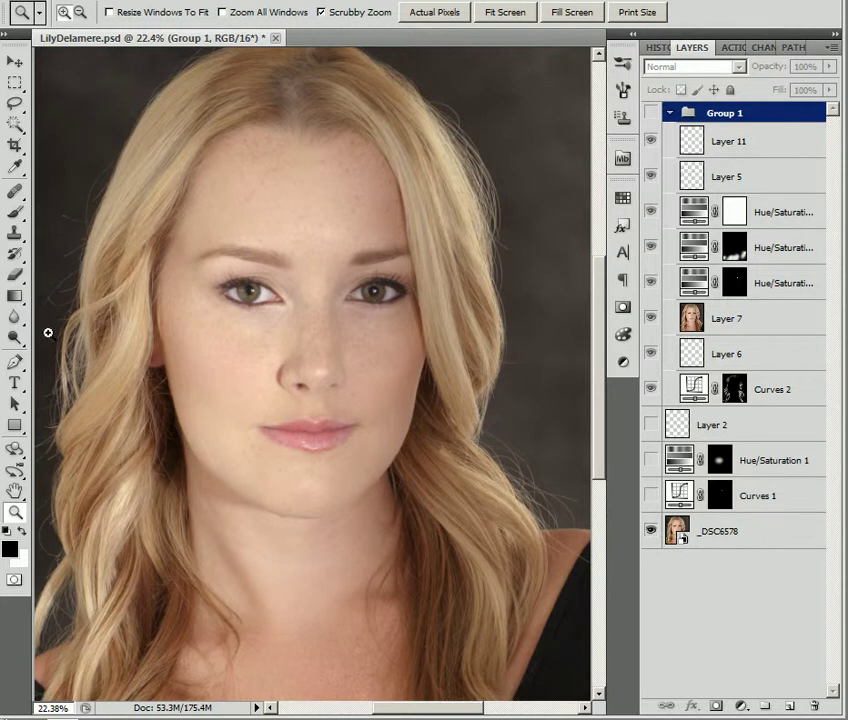
left_click(650, 532, "alt")
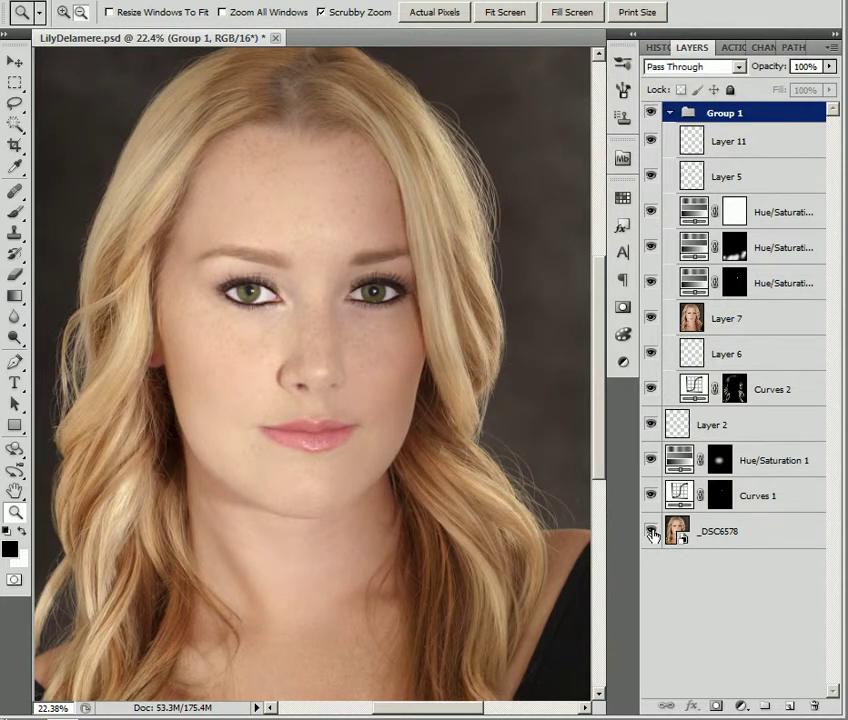
left_click(651, 533, "alt")
left_click(652, 534, "alt")
left_click(652, 535, "alt")
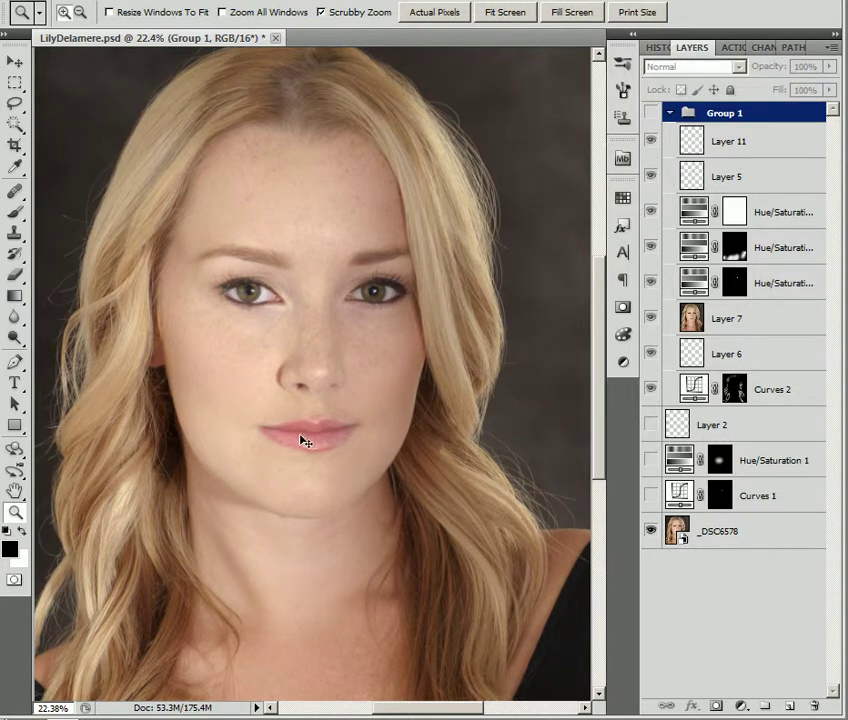
key("ctrl+z")
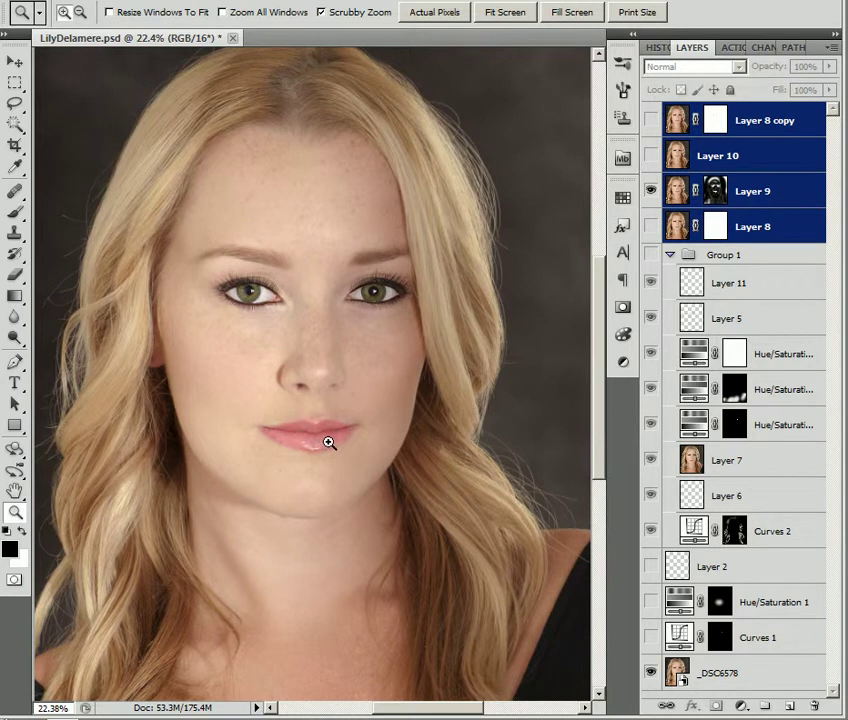
key("ctrl+z")
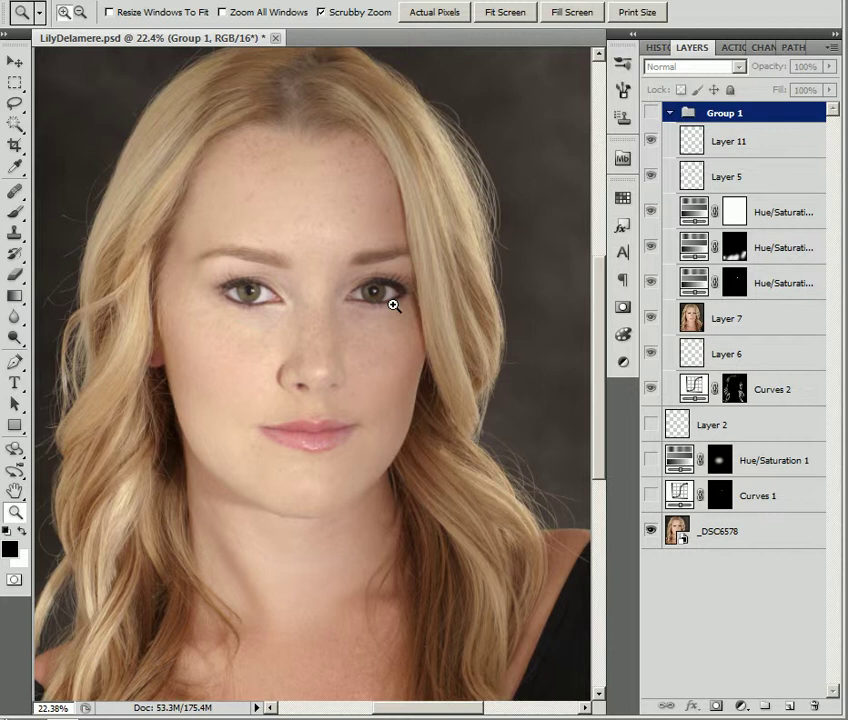
left_click(651, 533, "alt")
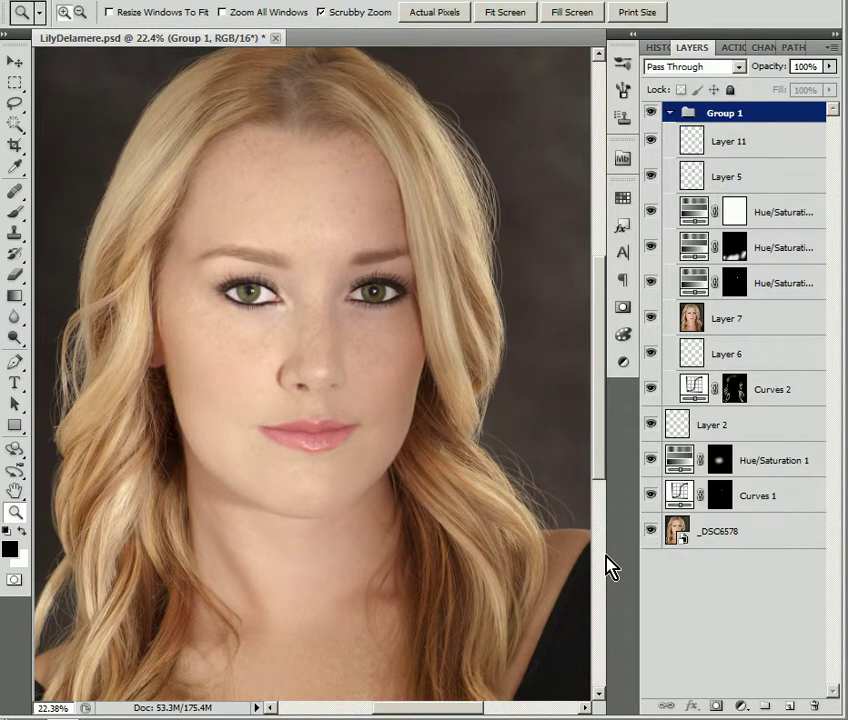
left_click(651, 533, "alt")
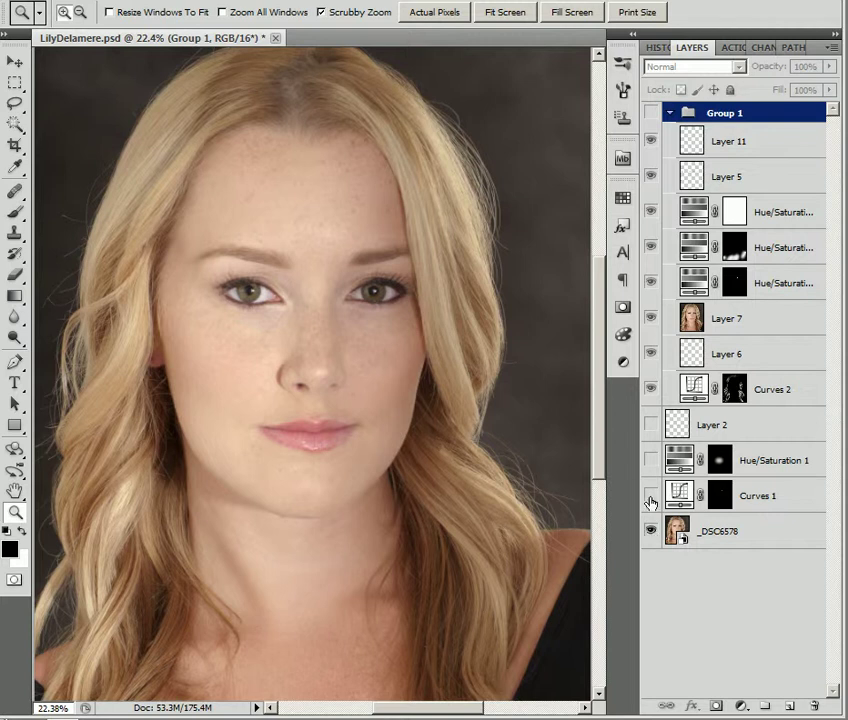
Show the Curves 1 layer above the original photo and review its curve settings and channel list.
left_click(651, 497)
left_click(651, 497)
left_click(650, 498)
double_click(680, 495)
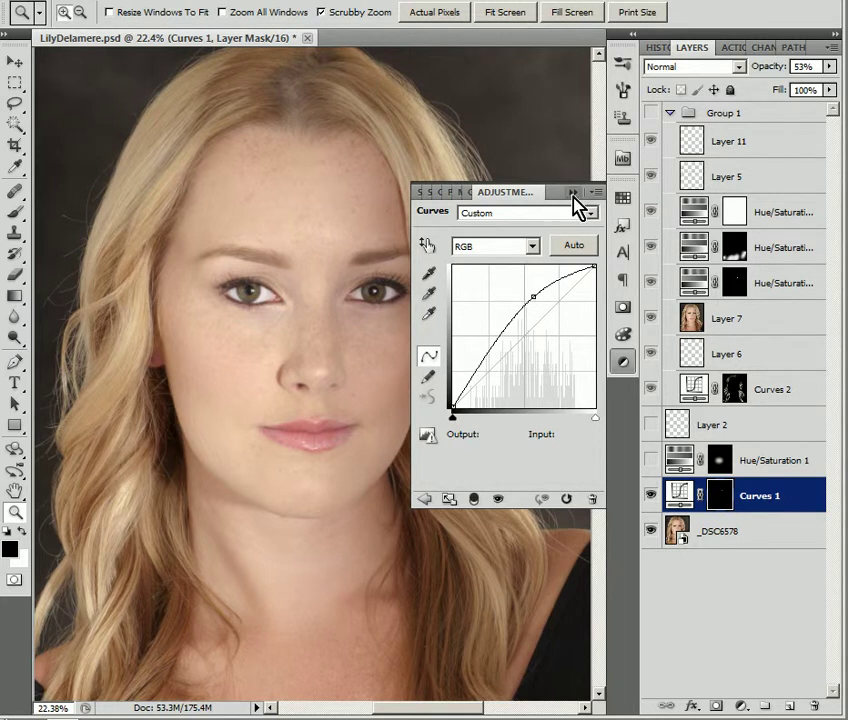
left_click(529, 250)
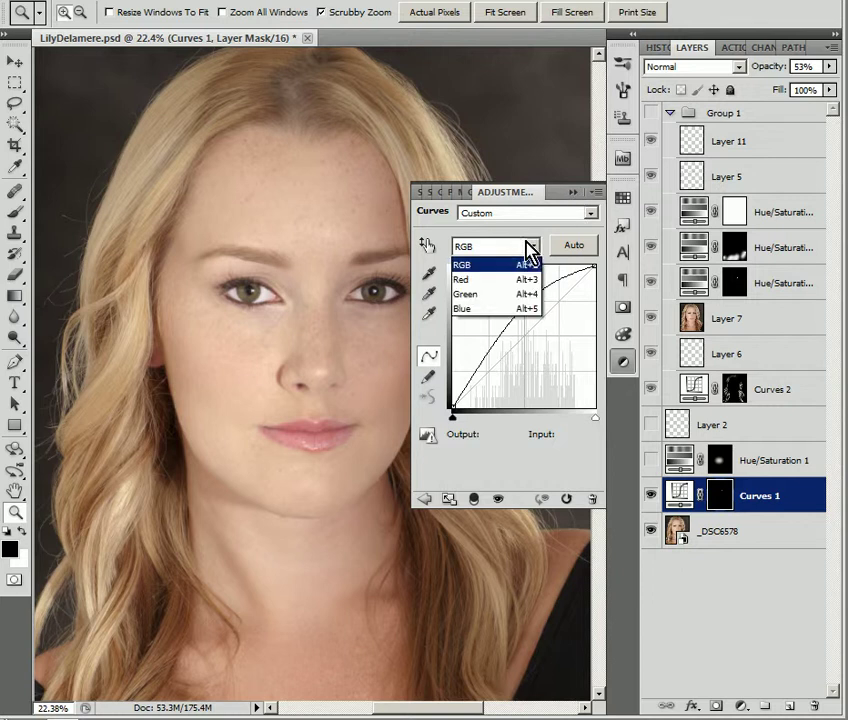
left_click(578, 203)
left_click(623, 361)
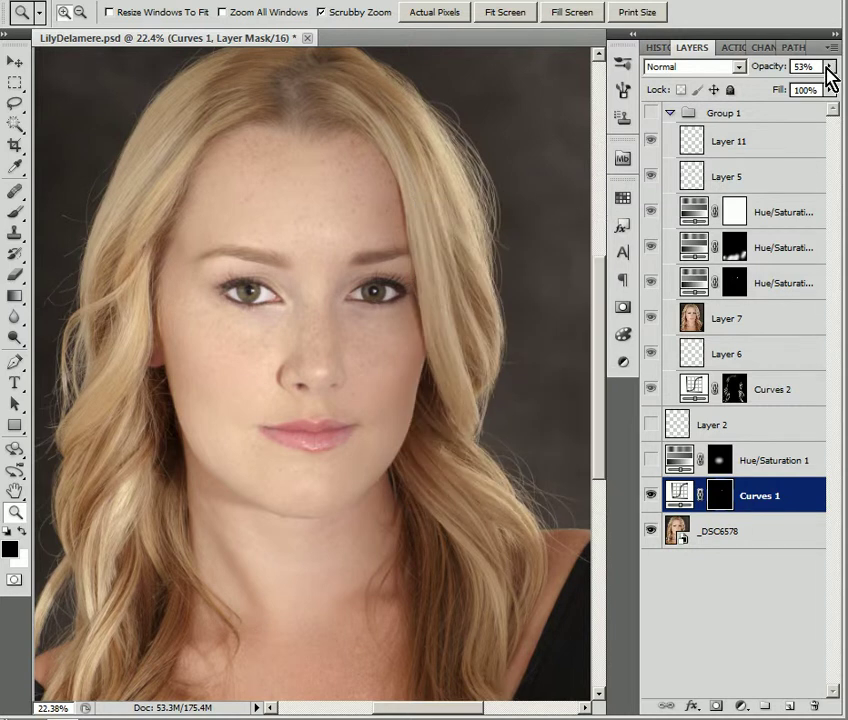
Try different opacities for the Curves 1 layer to adjust the strength of its brightening.
left_click(829, 66)
left_click_drag(793, 85, 785, 111)
left_click_drag(768, 84, 801, 117)
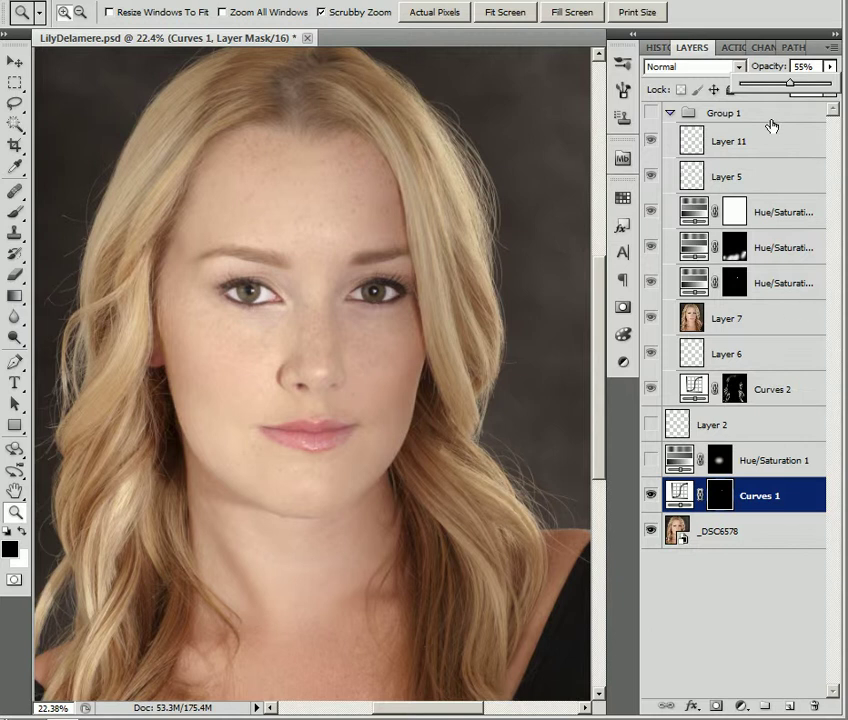
left_click_drag(789, 85, 778, 88)
Turn on the Hue/Saturation 1 layer, switching it off and on to compare its effect on the face.
left_click(748, 464)
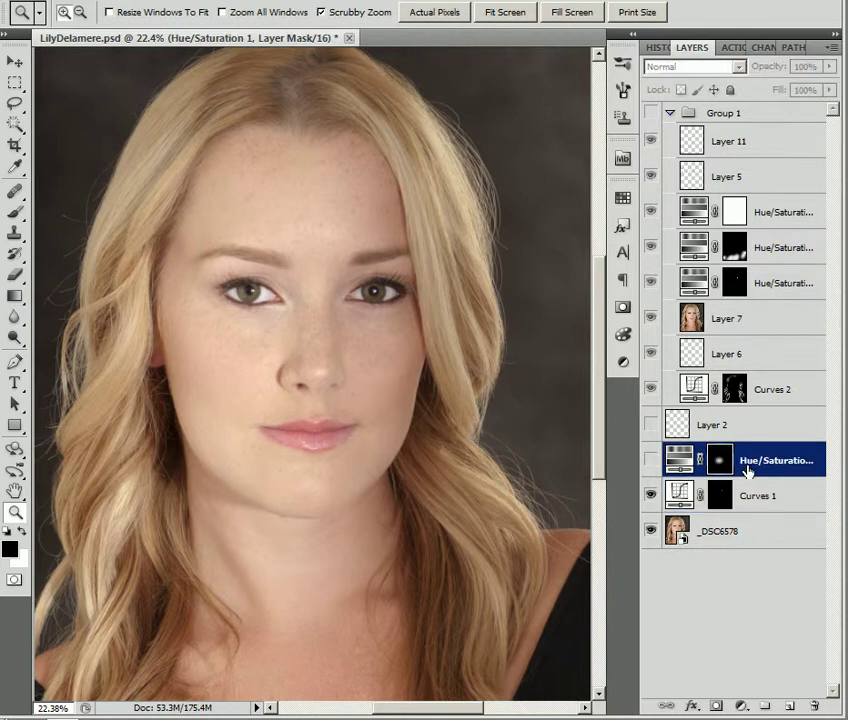
left_click(650, 462)
left_click(650, 462)
left_click(651, 461)
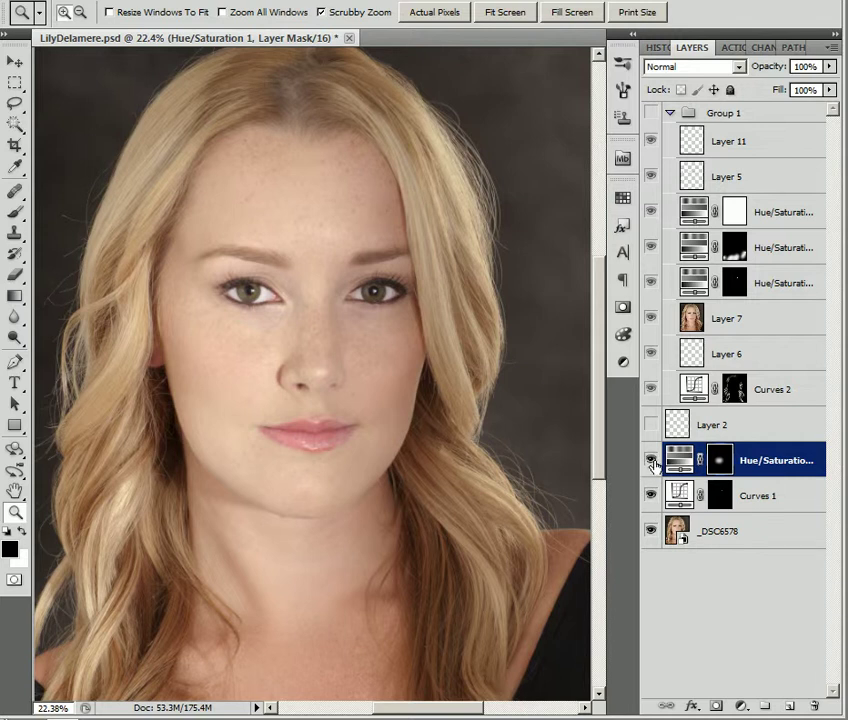
left_click(651, 461)
left_click(651, 461)
left_click(651, 461)
left_click(651, 461)
Compare the portrait with Layer 2 shown and hidden, and delete Layer 2.
left_click(666, 431)
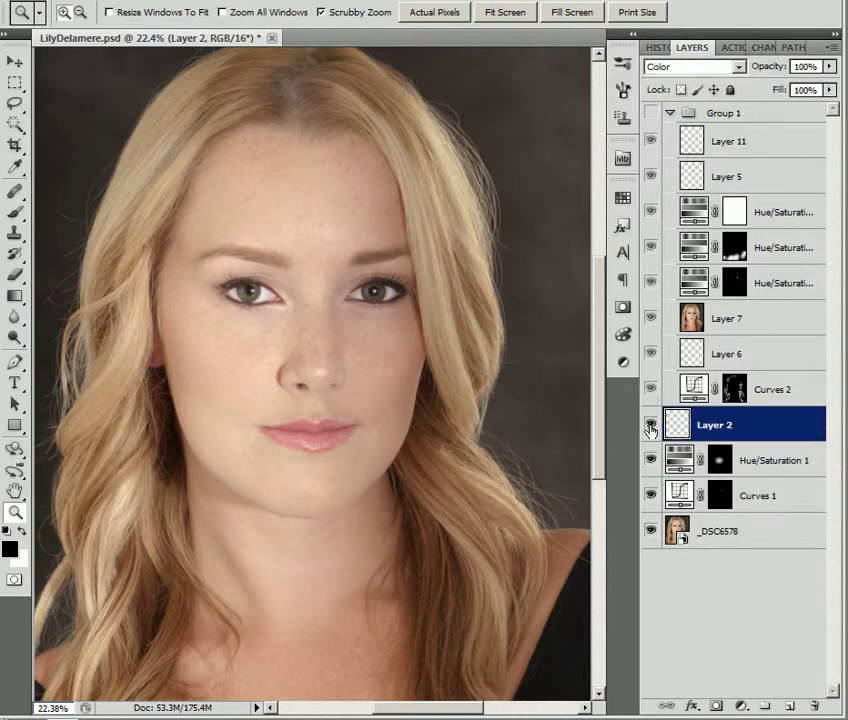
left_click(651, 427)
left_click(651, 429)
left_click(651, 429)
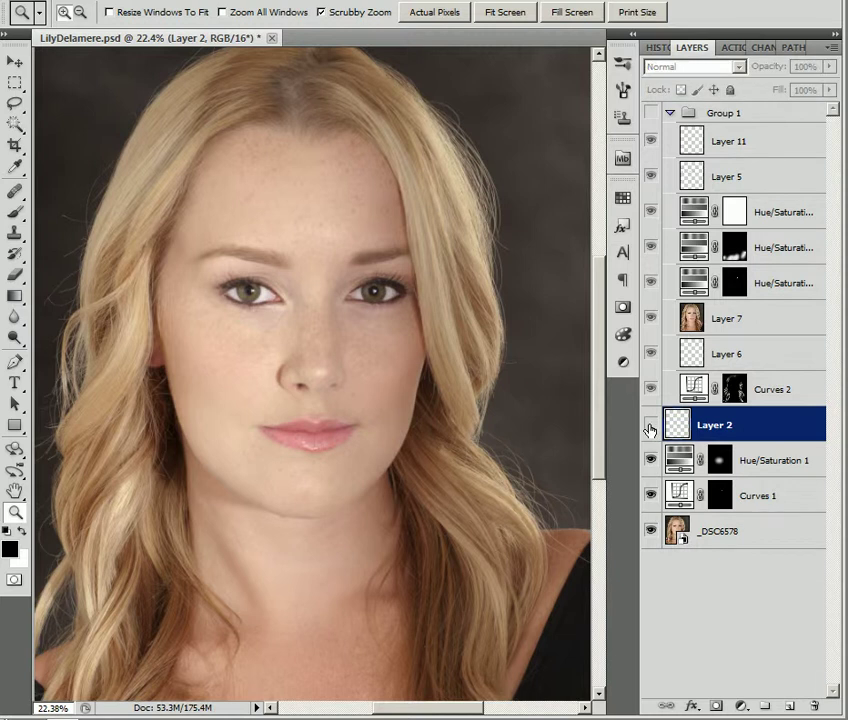
left_click(651, 429)
left_click(651, 428)
left_click(815, 707)
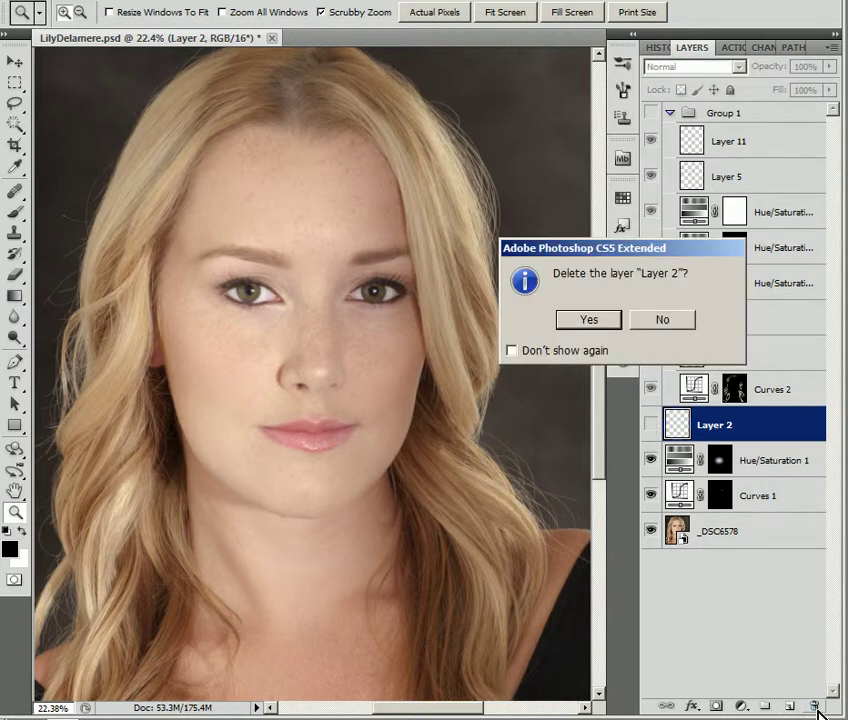
left_click(592, 320)
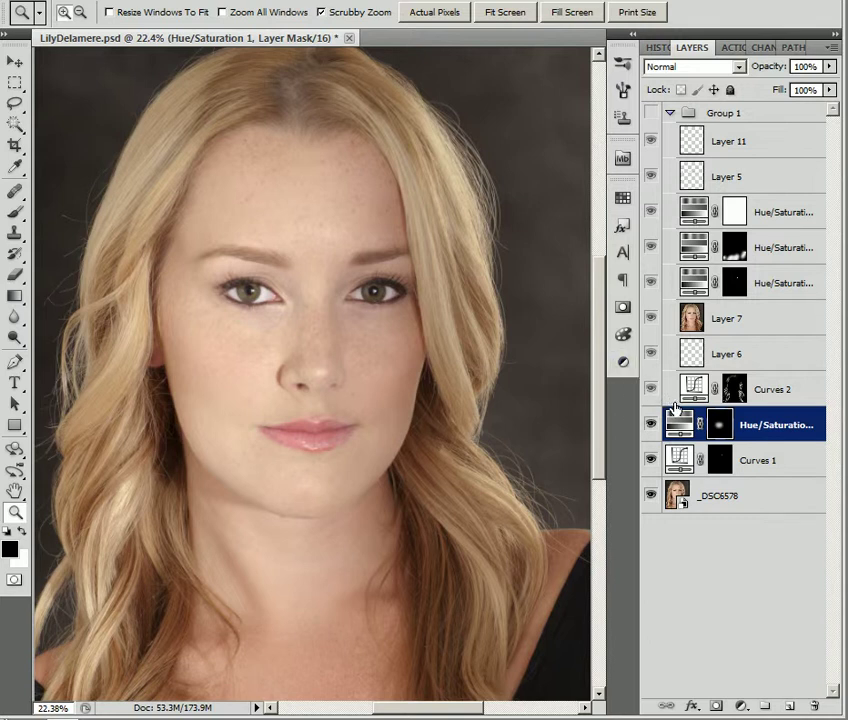
Show Group 1 with its layers above Curves 2 hidden, toggling Curves 2 to compare its effect on the hair.
key("ctrl+alt+shift+e")
key("ctrl+z")
left_click(762, 398)
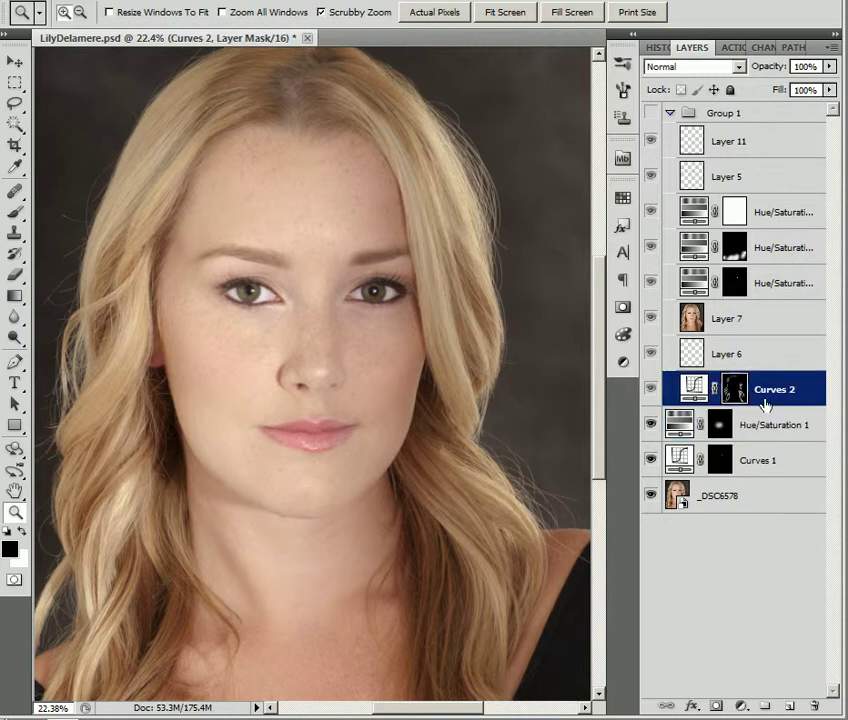
left_click(651, 390)
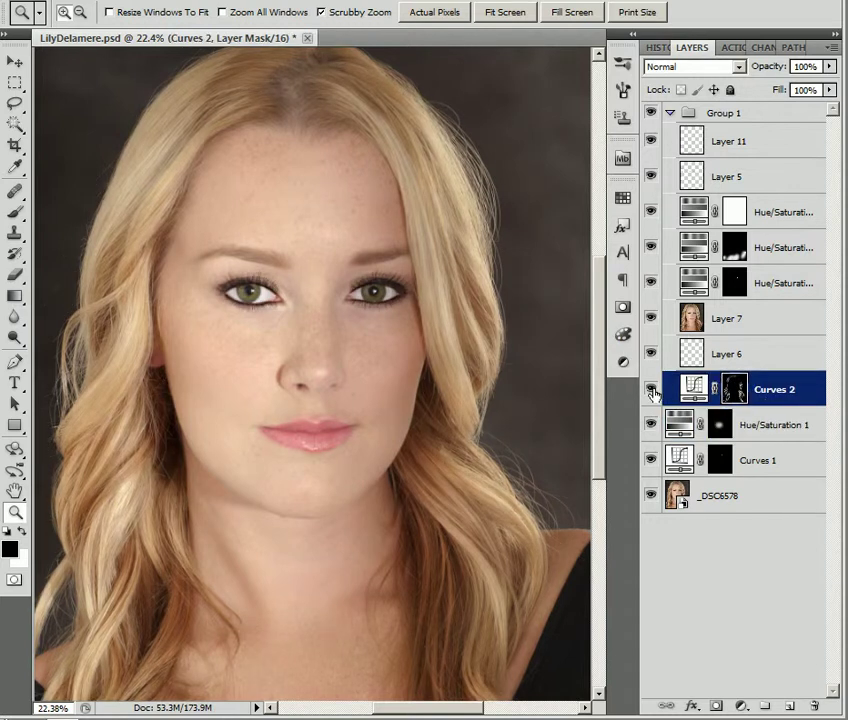
left_click_drag(651, 353, 656, 113)
left_click(651, 390)
left_click(651, 390)
left_click(651, 390)
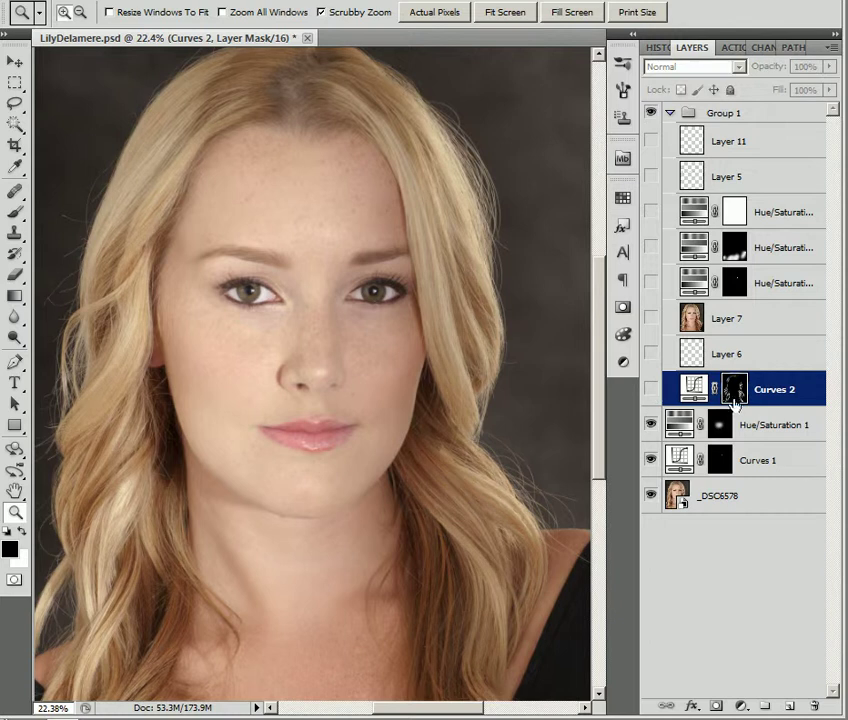
Review the curve of the Curves 2 adjustment and select its layer mask.
double_click(694, 390)
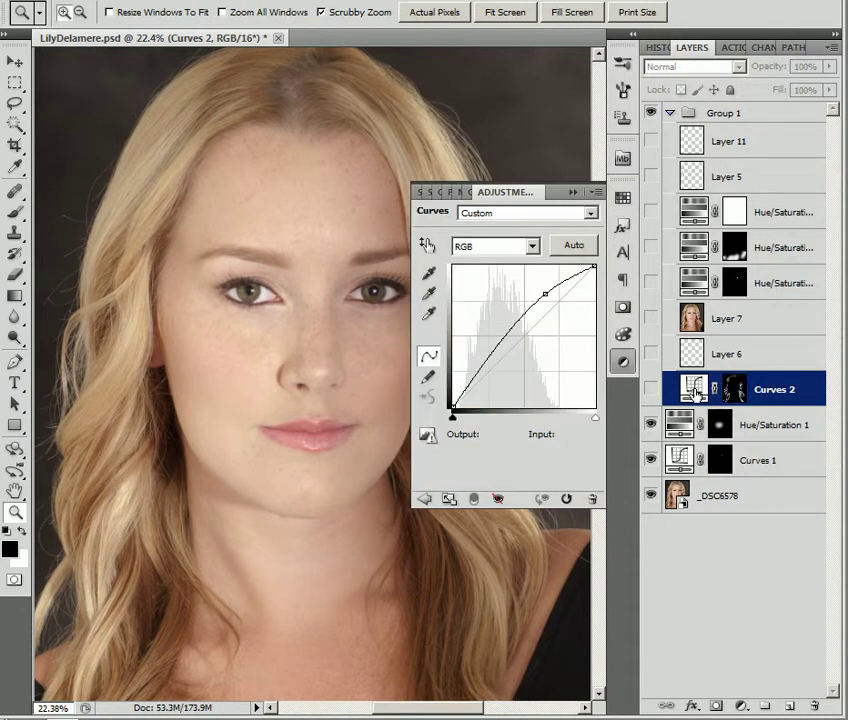
left_click(573, 192)
left_click(722, 396)
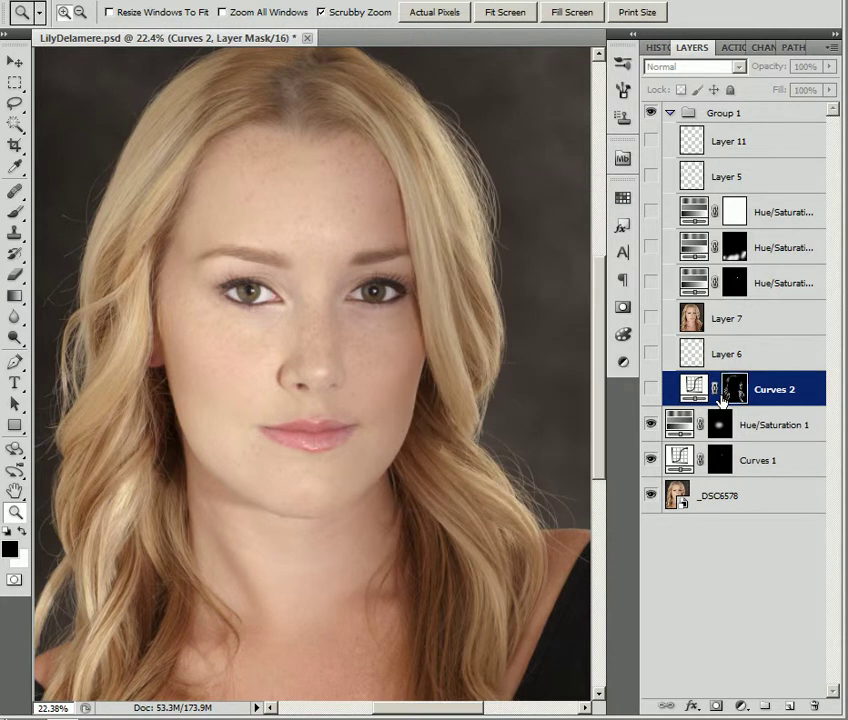
Show the Curves 2 layer and set up the Brush tool at 250 px with 0% hardness.
left_click(15, 213)
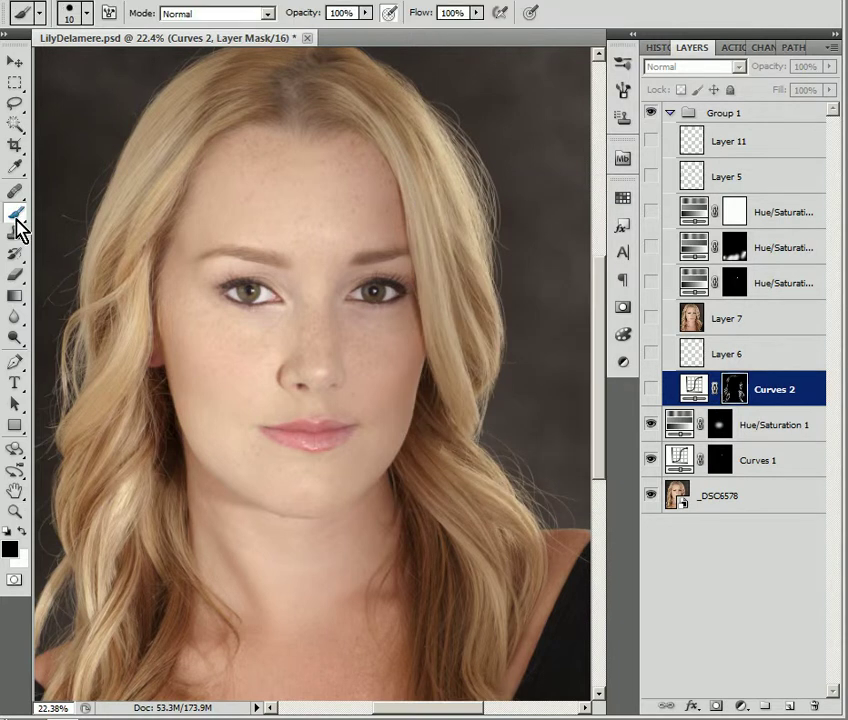
left_click(650, 390)
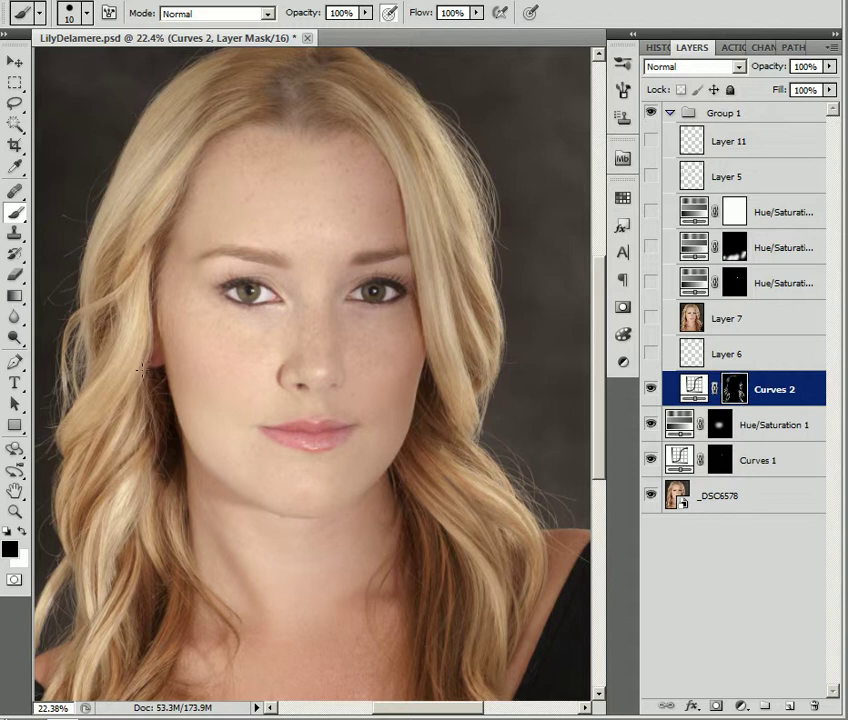
key("bracketright")
key("bracketright")
key("bracketright")
key("bracketright")
key("bracketright")
key("bracketright")
key("bracketright")
key("bracketright")
key("bracketright")
key("bracketright")
key("bracketright")
key("bracketright")
key("bracketright")
key("bracketright")
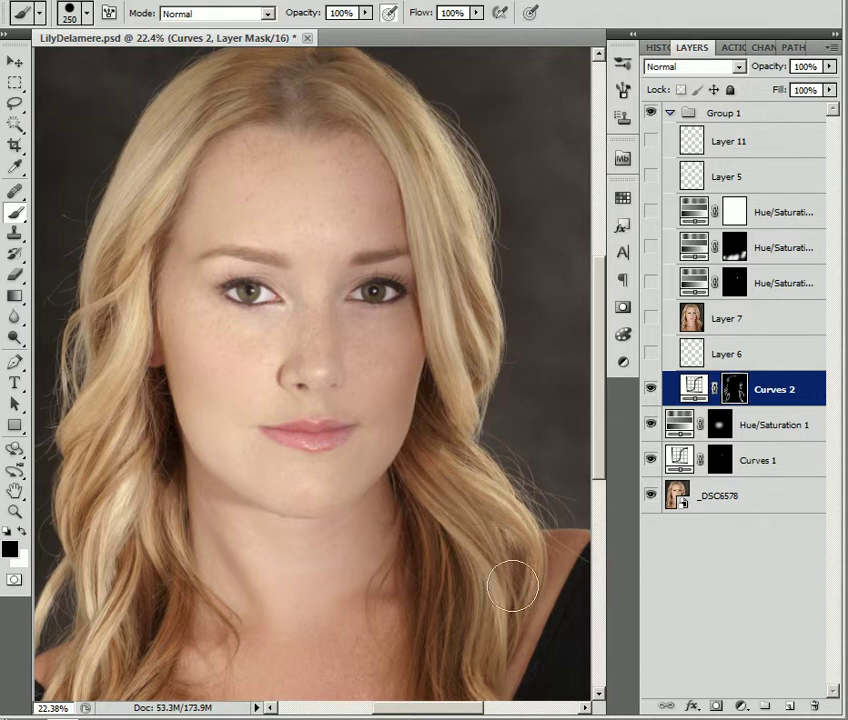
left_click(88, 14)
left_click_drag(197, 100, 25, 101)
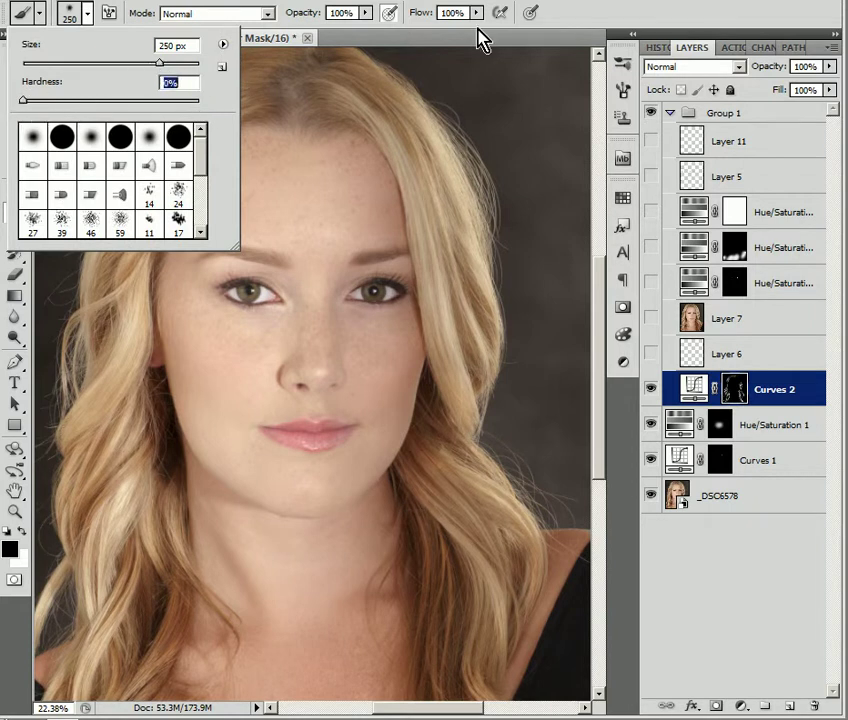
key("Return")
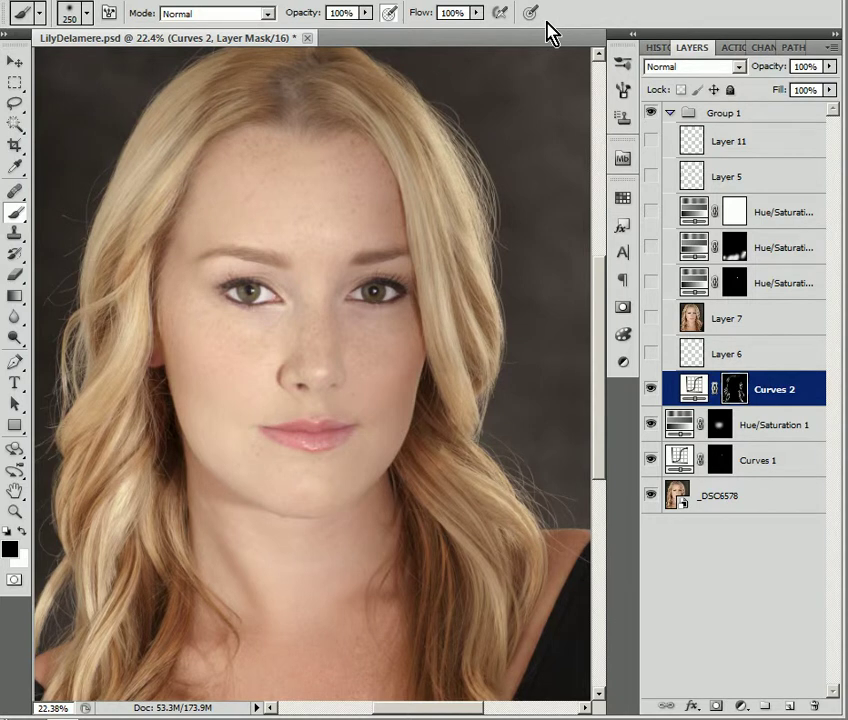
Paint with white on the Curves 2 mask down the hair beside the neck on the image's right side.
left_click(14, 510)
left_click(22, 532)
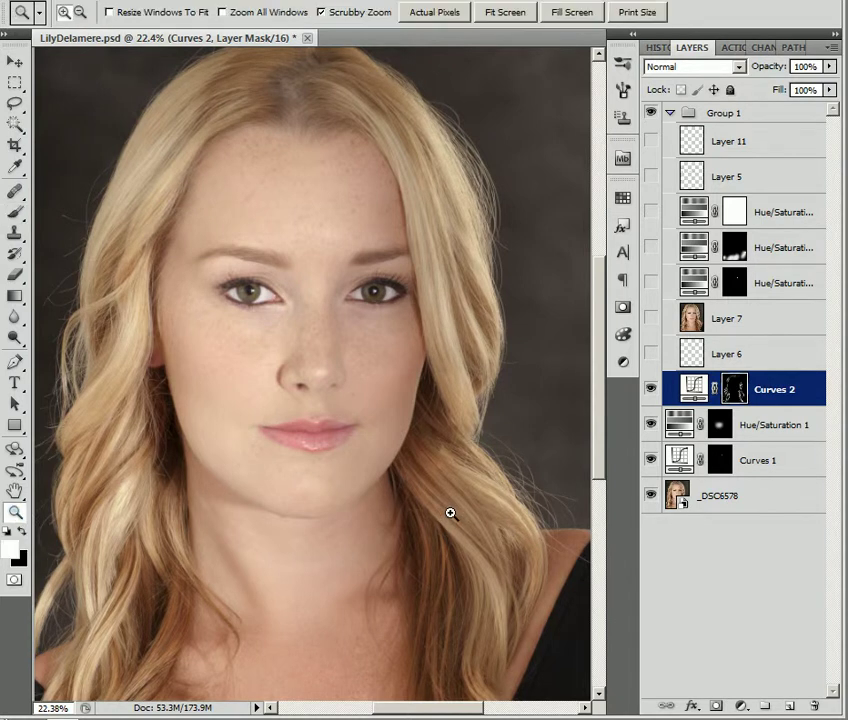
left_click(15, 213)
mouse_move(460, 515)
left_mouse_down()
mouse_move(480, 577)
mouse_move(465, 492)
mouse_move(485, 537)
mouse_move(453, 490)
mouse_move(490, 585)
mouse_move(451, 522)
mouse_move(484, 609)
mouse_move(475, 582)
mouse_move(485, 579)
mouse_move(476, 653)
mouse_move(475, 581)
mouse_move(467, 685)
left_mouse_up()
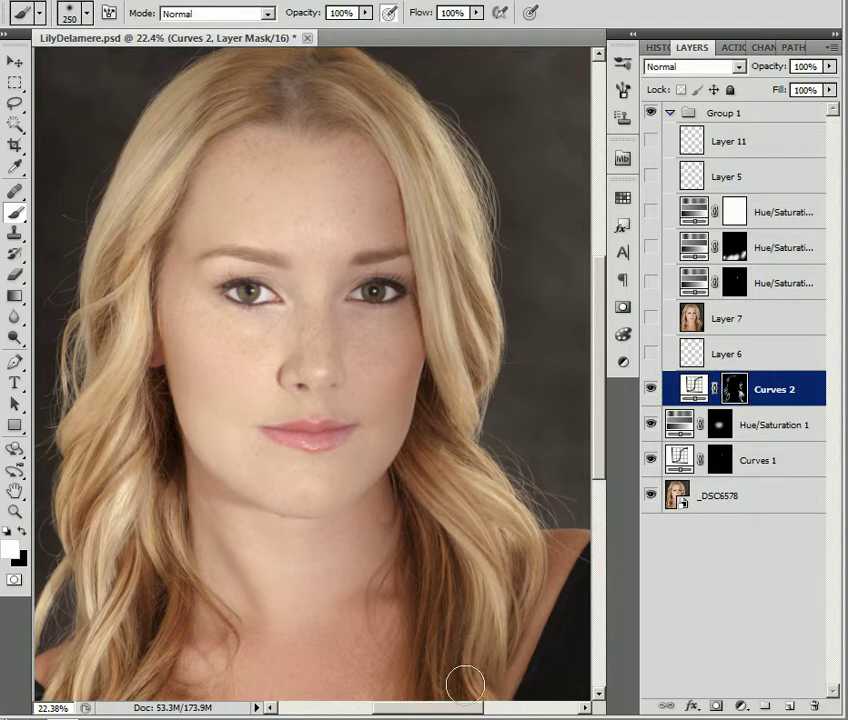
Shrink the brush to 25 px for refining the Curves 2 mask, swapping the paint colour between black and white.
left_click(22, 532)
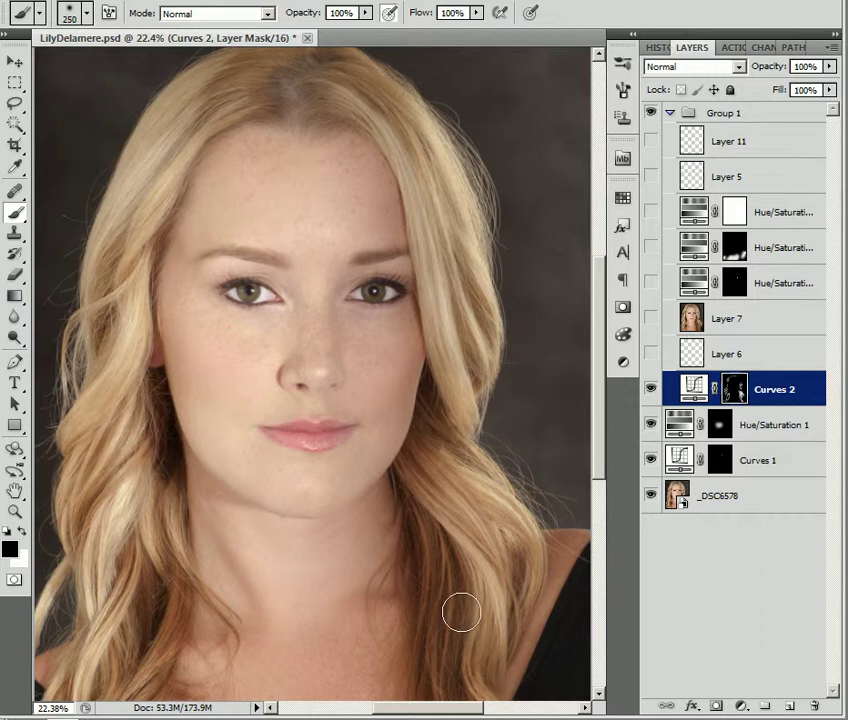
key("bracketleft")
key("bracketleft")
key("bracketleft")
key("bracketleft")
key("bracketleft")
key("bracketleft")
key("bracketleft")
key("bracketleft")
key("bracketleft")
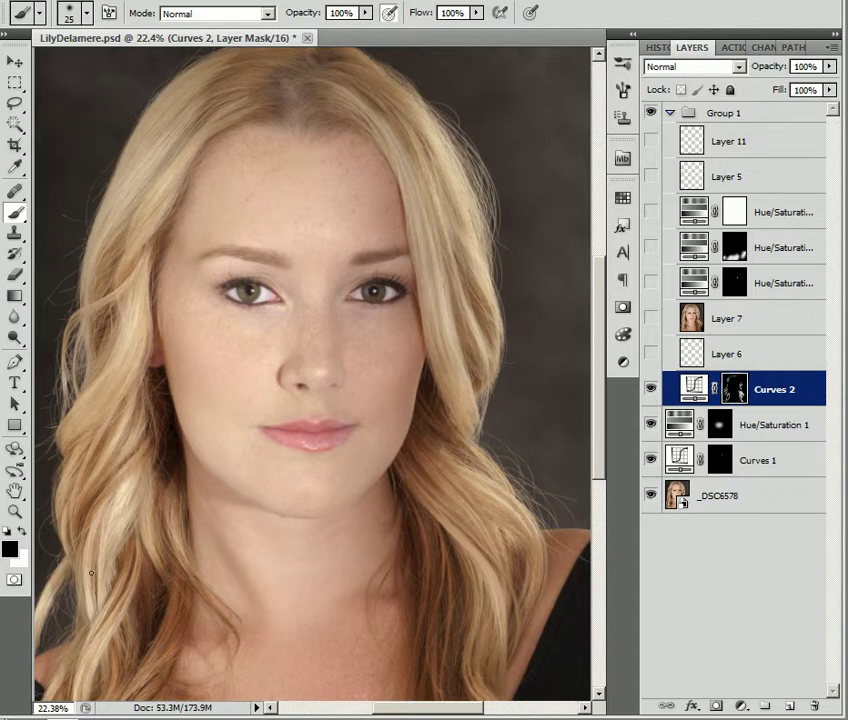
left_click(22, 531)
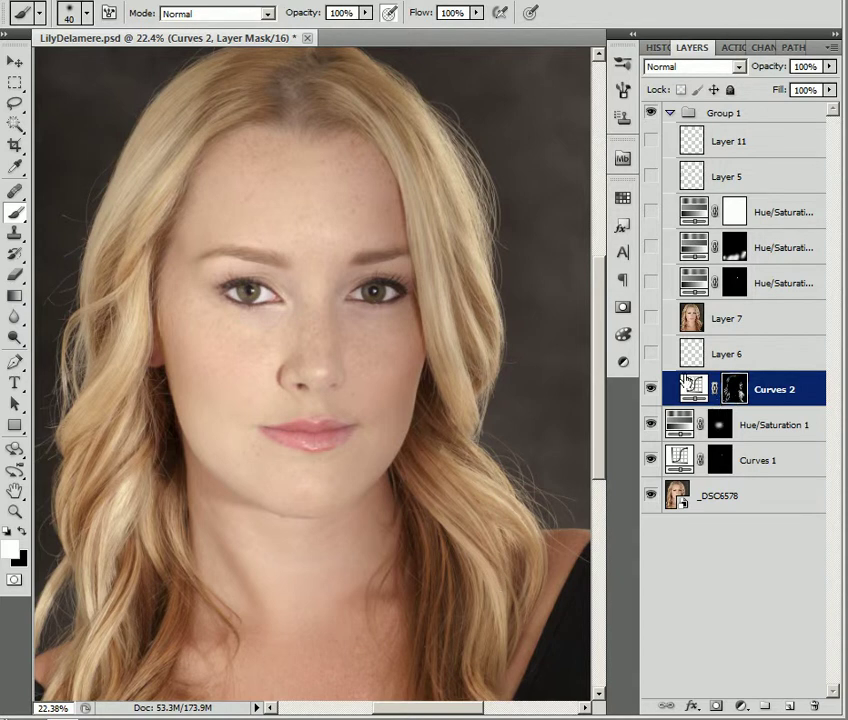
double_click(737, 393)
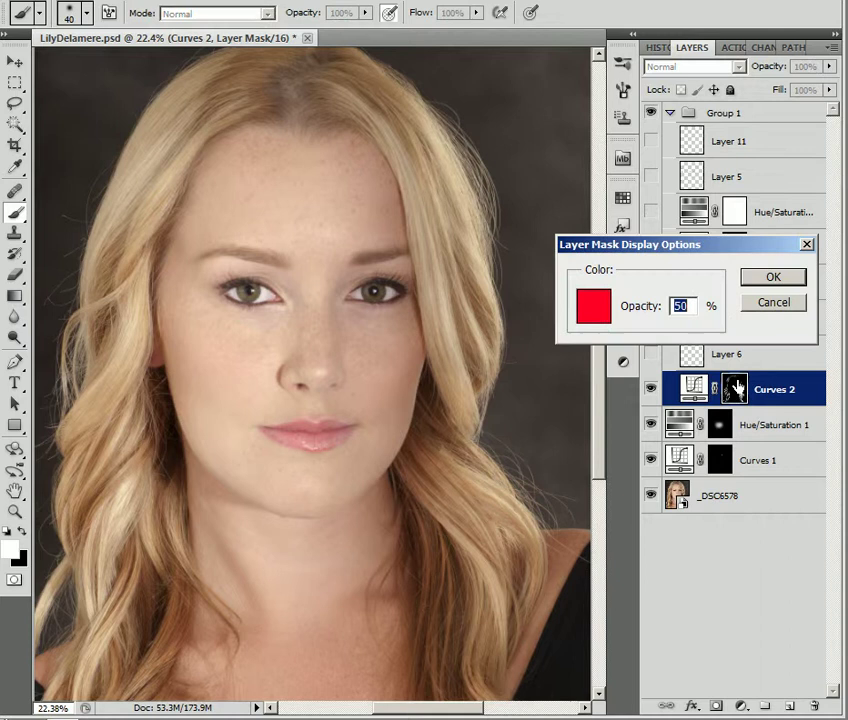
left_click(768, 302)
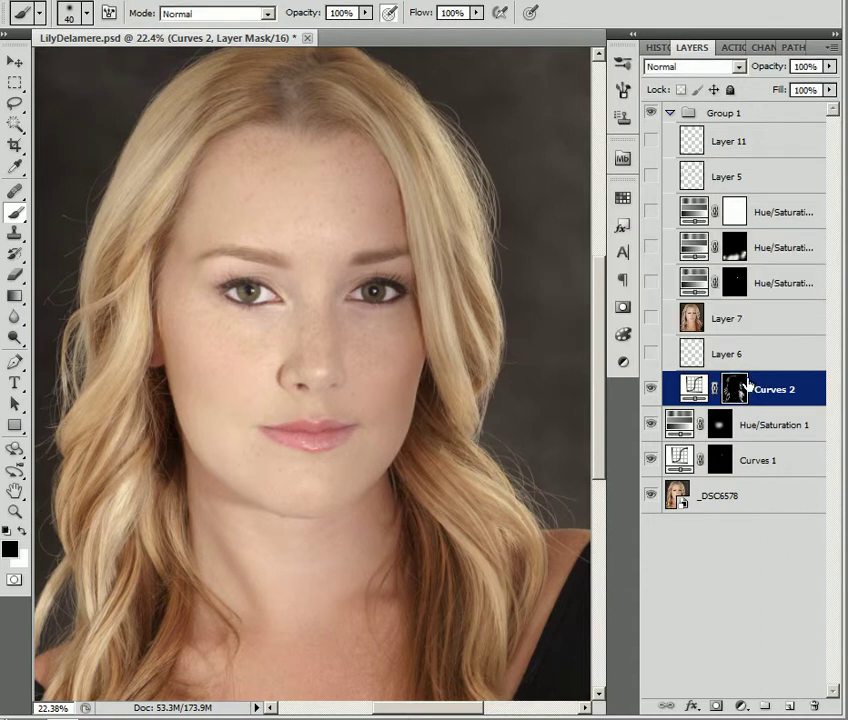
Check the painted areas of the Curves 2 mask with the red mask overlay.
key("backslash")
key("x")
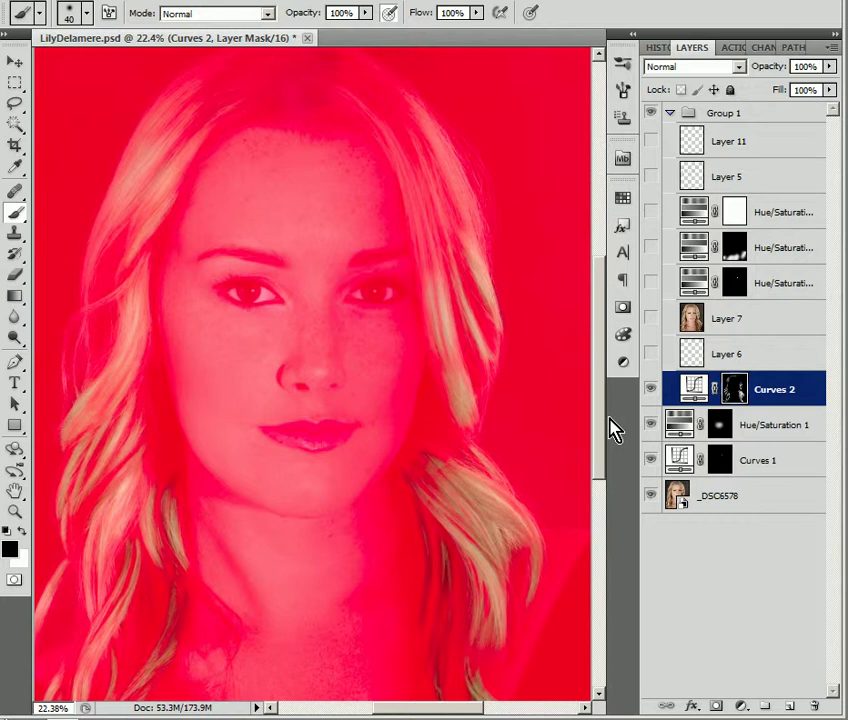
key("backslash")
key("x")
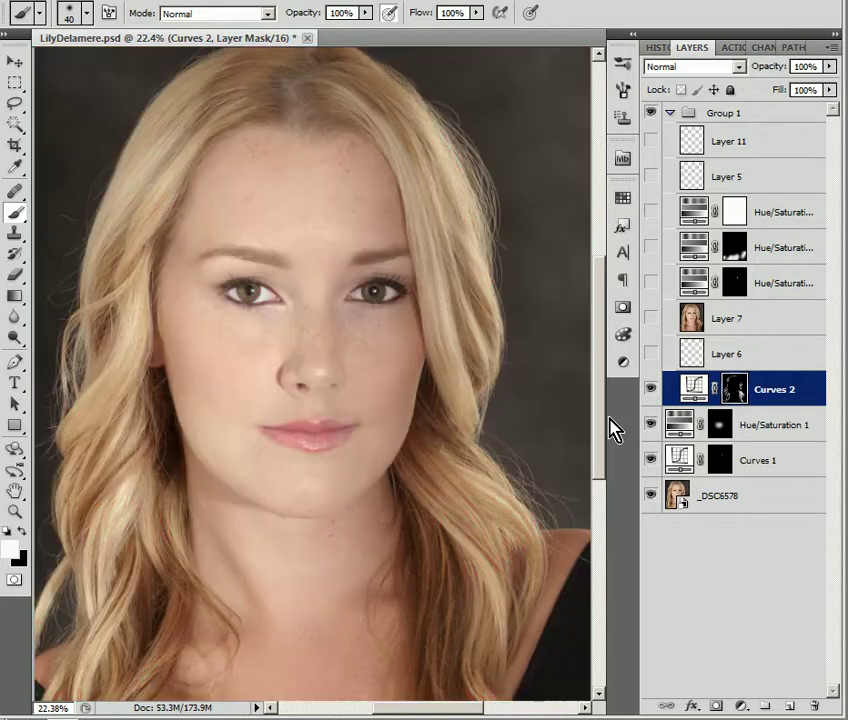
Check Layer 6 and Layer 7 against the portrait and delete both layers.
left_click(651, 354)
left_click(651, 354)
left_click(651, 320)
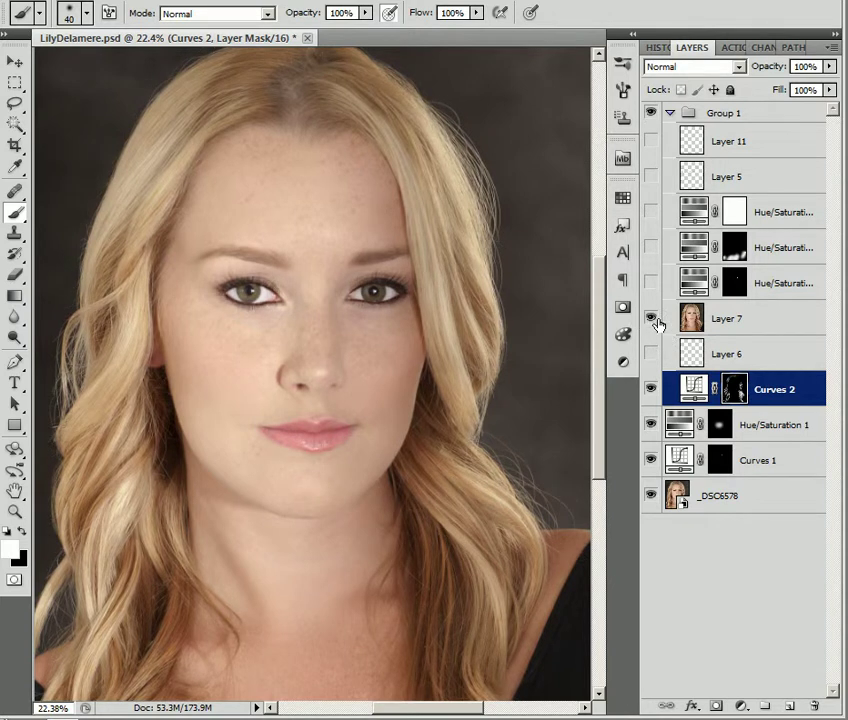
left_click(726, 322)
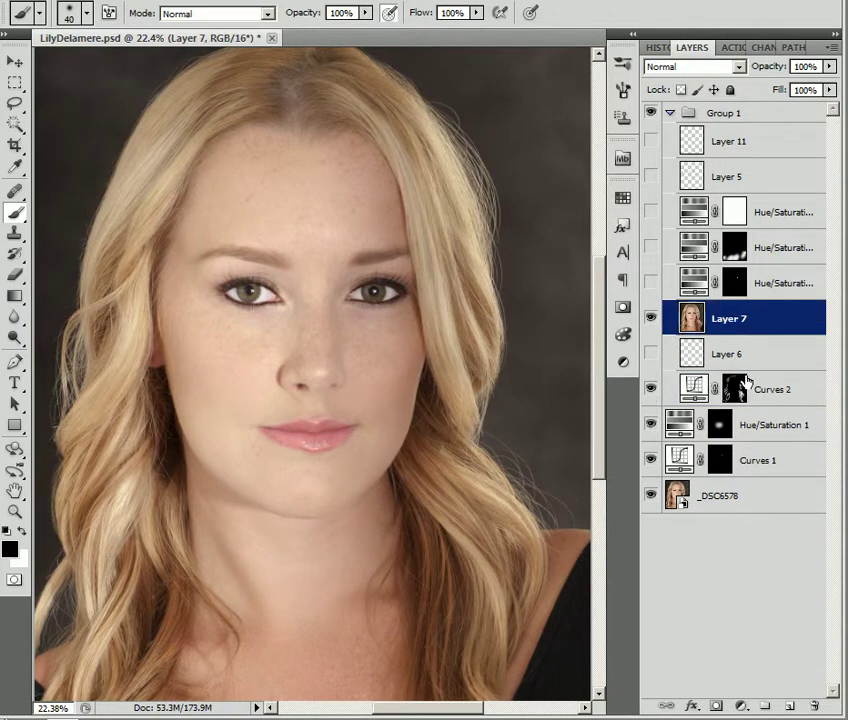
left_click(742, 365, "shift")
key("Delete")
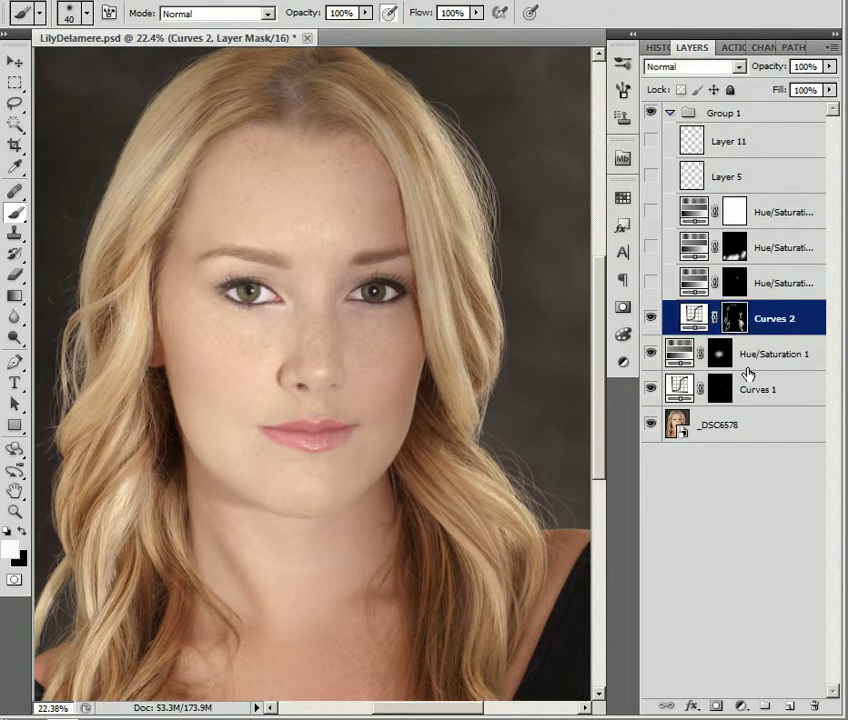
Show the Hue/Saturation layer directly above Curves 2 and compare its effect on the eye on the image's left.
left_click(651, 284)
left_click(651, 284)
left_click(651, 284)
left_click(15, 510)
left_click_drag(238, 277, 323, 348)
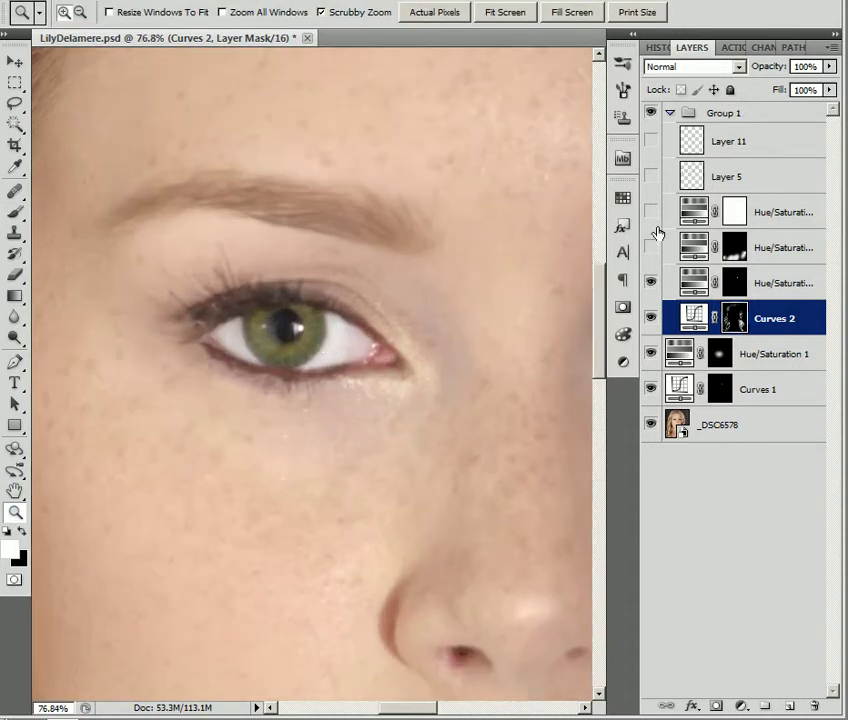
left_click(650, 283)
left_click(650, 283)
Compare the iris colour of the eye on the image's right with the Hue/Saturation layer above Curves 2 shown and hidden.
left_click_drag(456, 397, 170, 373)
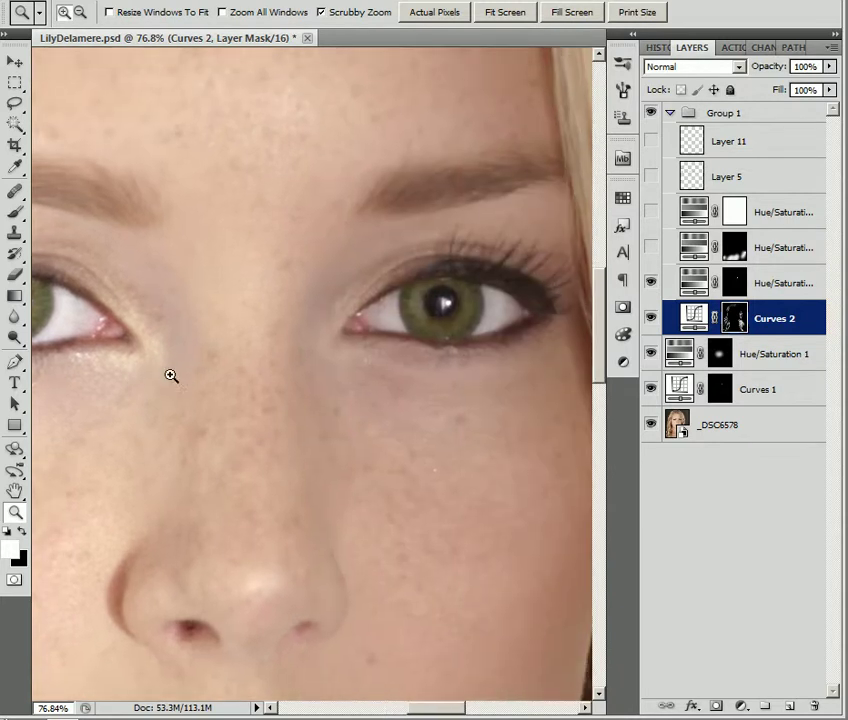
left_click(650, 284)
left_click(650, 284)
left_click(650, 284)
left_click(650, 284)
left_click(650, 284)
left_click(650, 284)
left_click(650, 284)
left_click(650, 284)
left_click(650, 284)
left_click(650, 284)
left_click(650, 284)
left_click(650, 284)
left_click(650, 284)
left_click(650, 284)
left_click(650, 284)
left_click(651, 284)
left_click(651, 284)
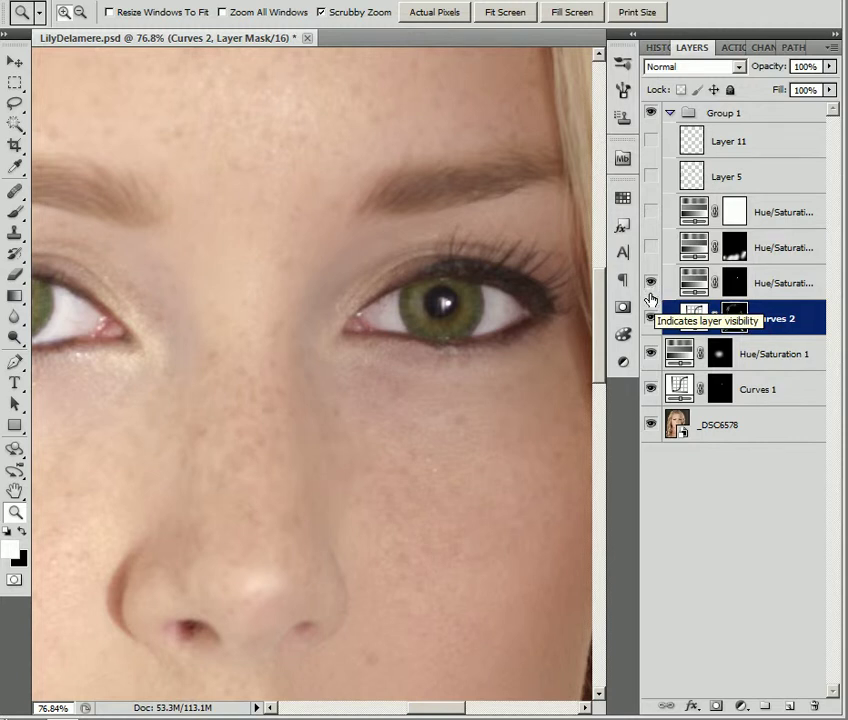
left_click(651, 284)
left_click(652, 296)
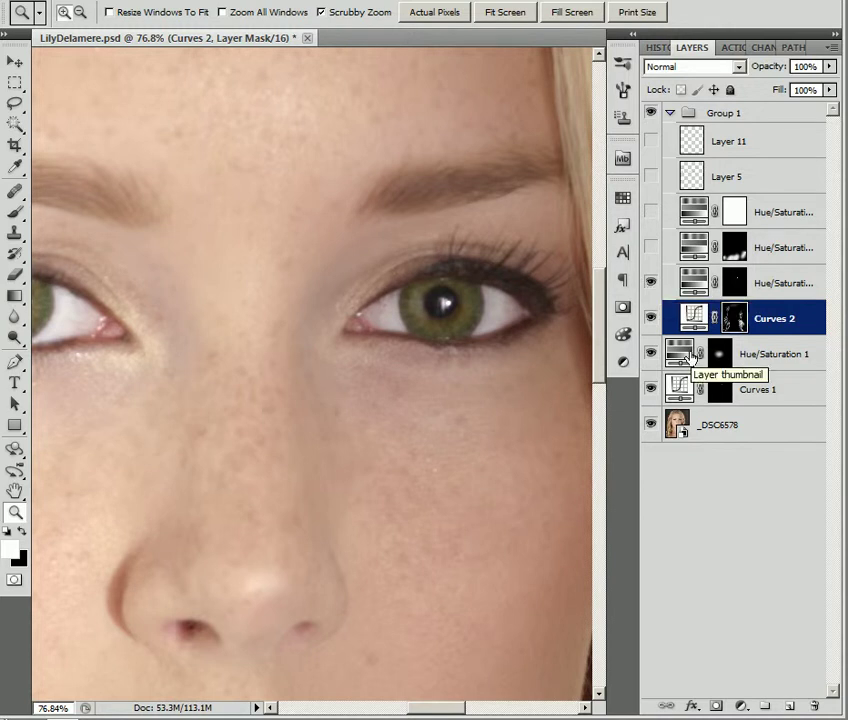
Compare the chest skin tone with the Hue/Saturation layer masked to the lower part of the portrait shown and hidden.
left_click_drag(269, 471, 378, 341)
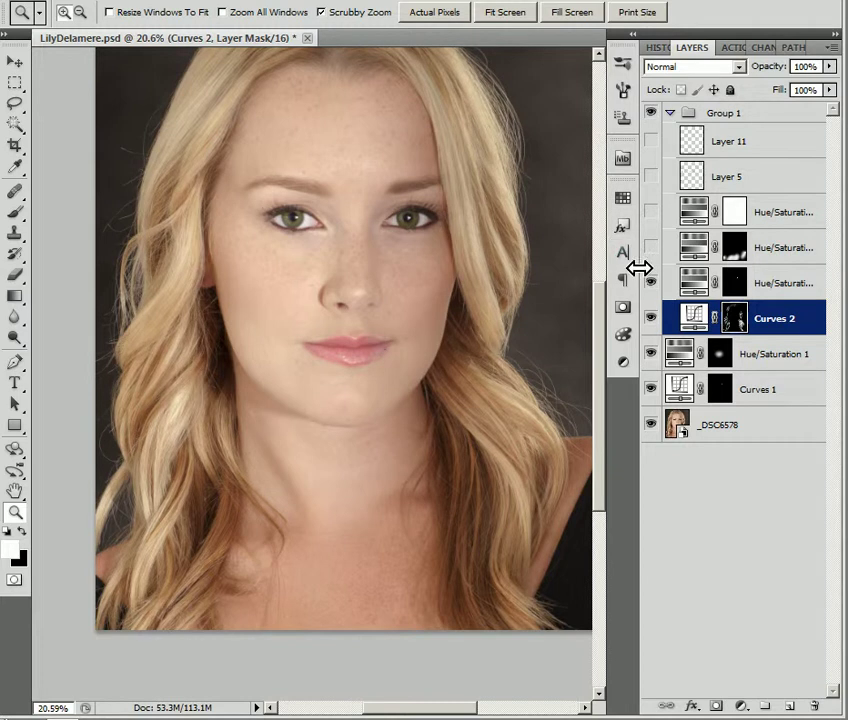
left_click(651, 247)
left_click(651, 247)
left_click(651, 247)
left_click(651, 247)
left_click(651, 247)
left_click_drag(397, 549, 390, 421)
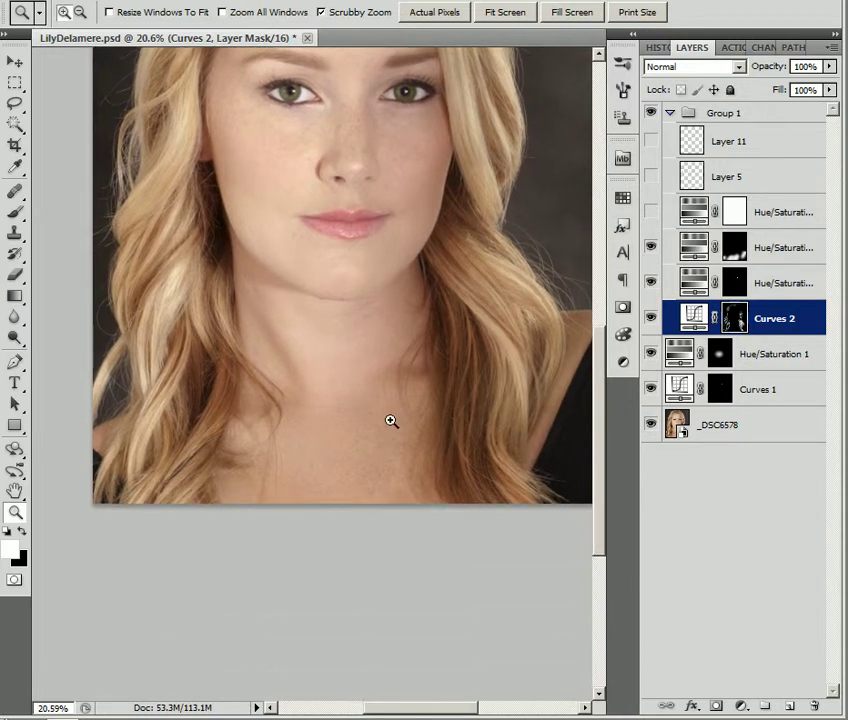
left_click(649, 250)
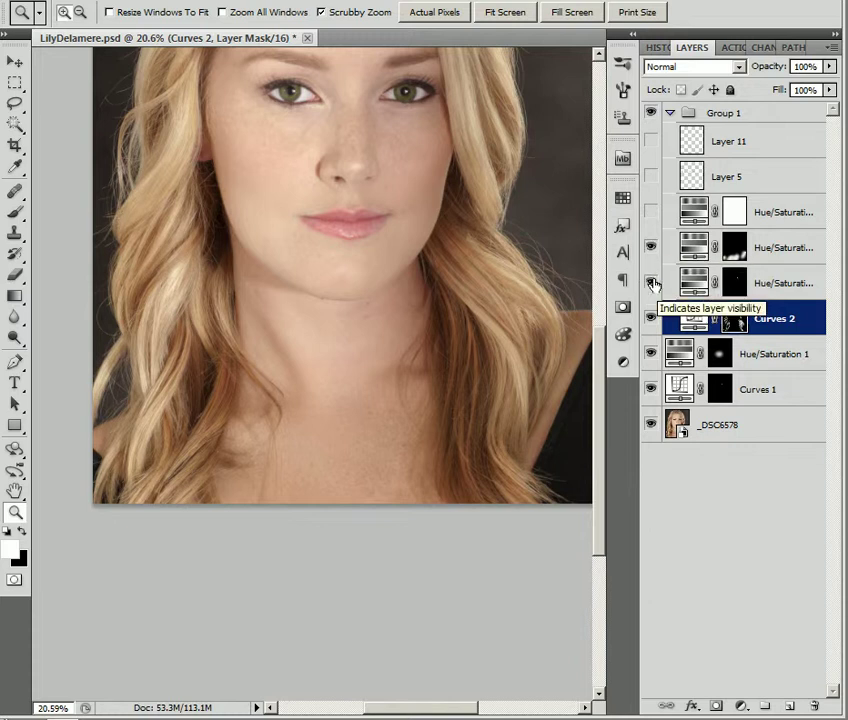
left_click(650, 249)
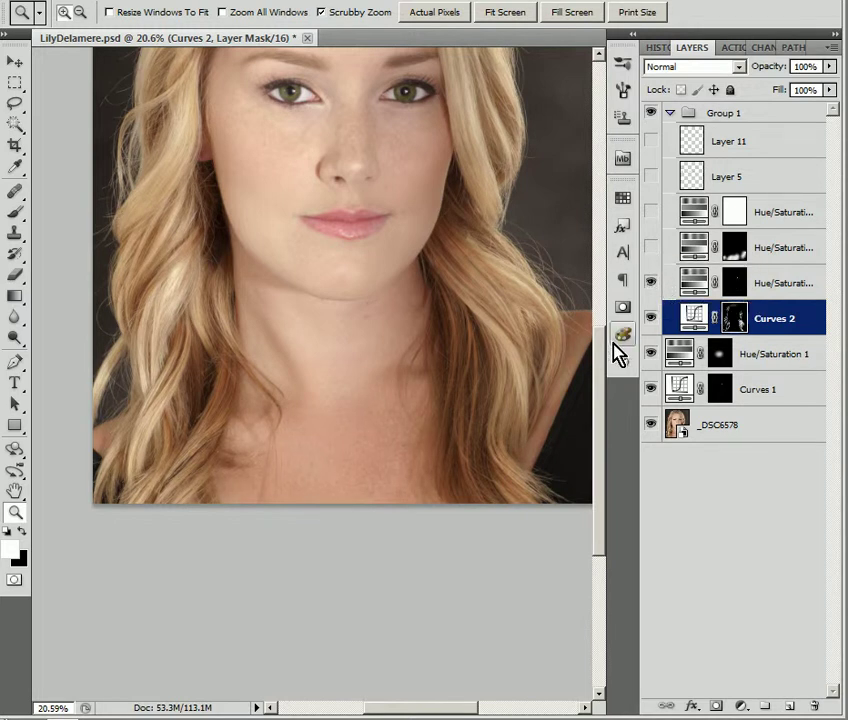
Review the Hue/Saturation 2 settings across the Reds, Greens, Magentas and Master colour ranges.
left_click(650, 283)
double_click(697, 284)
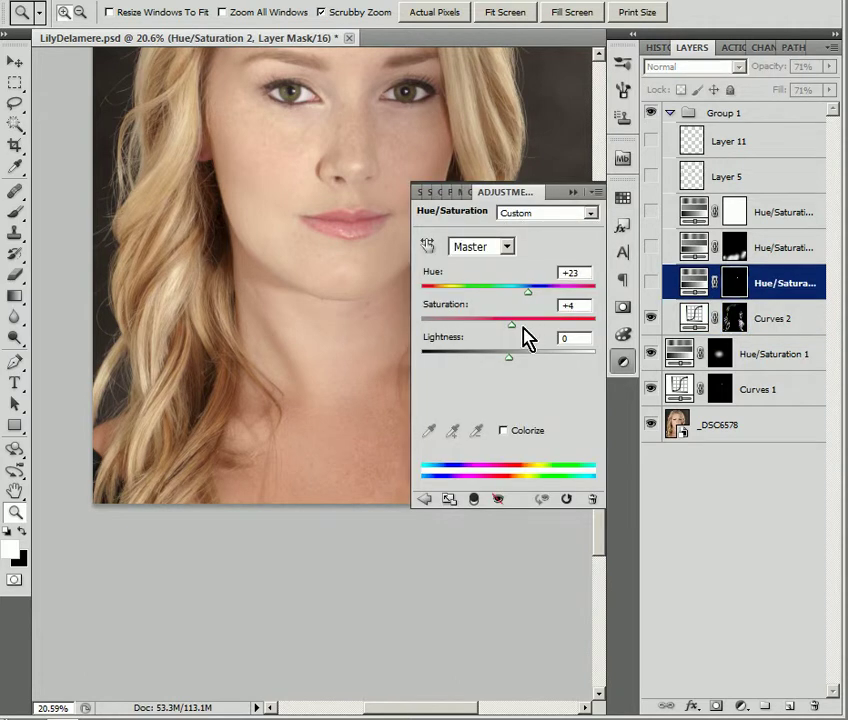
left_click(508, 248)
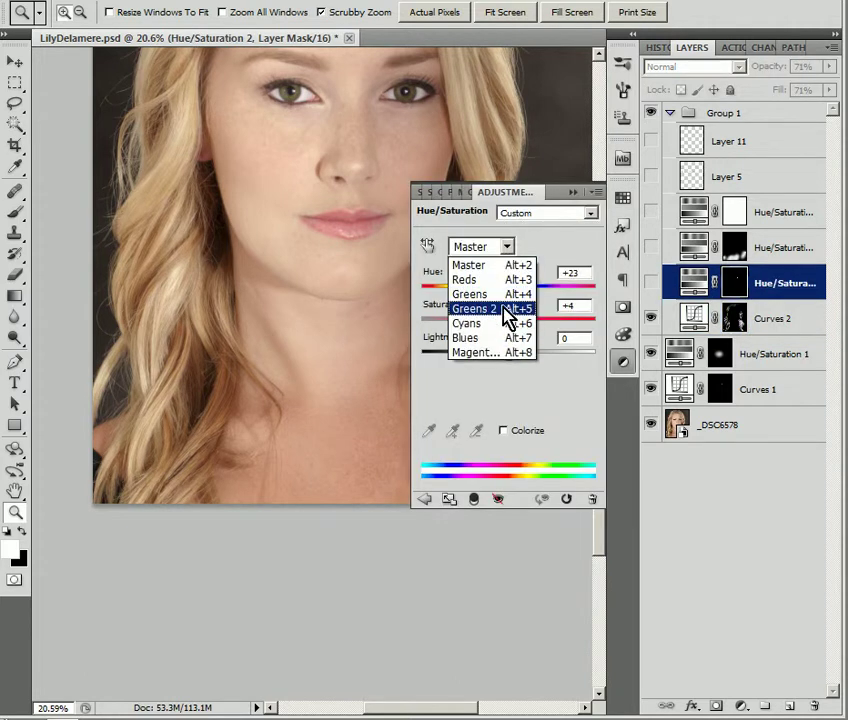
left_click(505, 281)
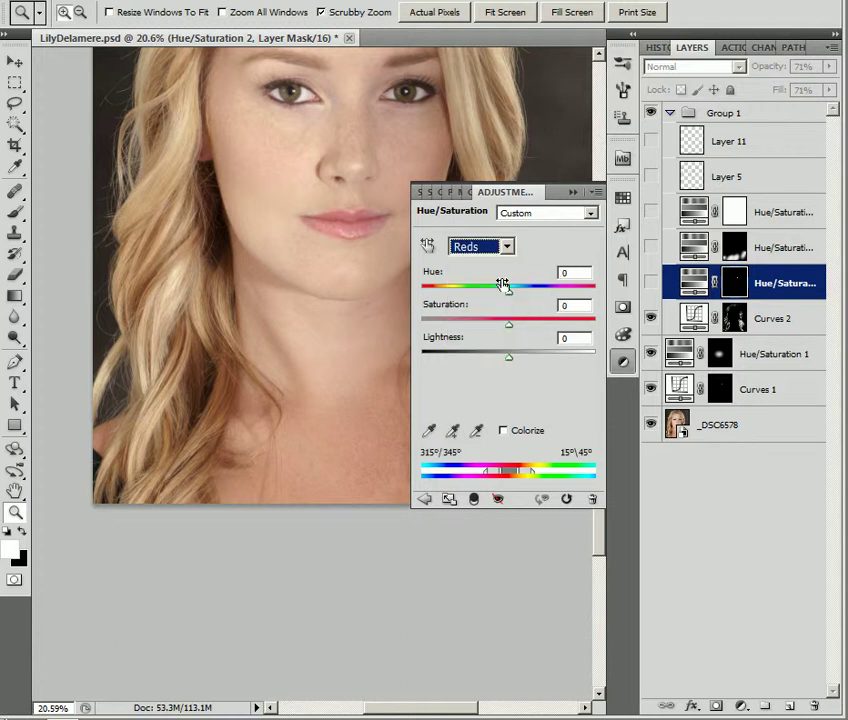
left_click(507, 252)
left_click(509, 295)
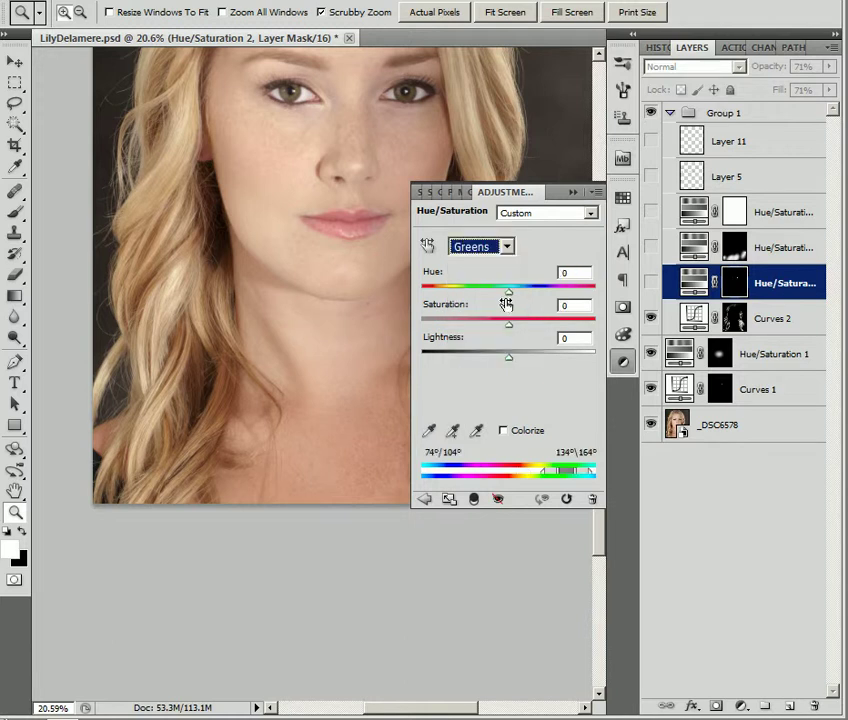
left_click(507, 252)
left_click(505, 296)
left_click(506, 250)
left_click(497, 352)
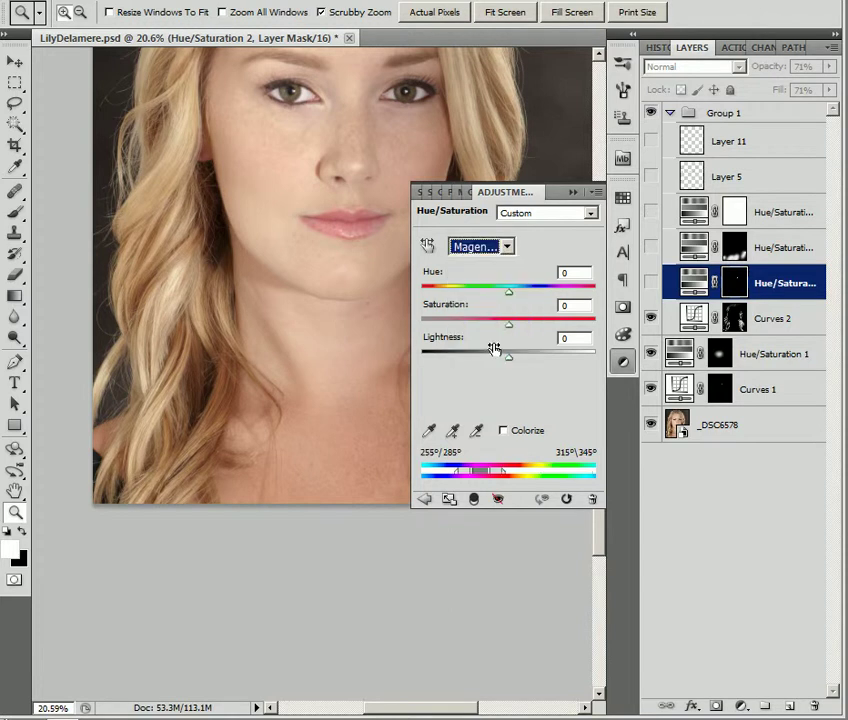
left_click(507, 250)
left_click(497, 266)
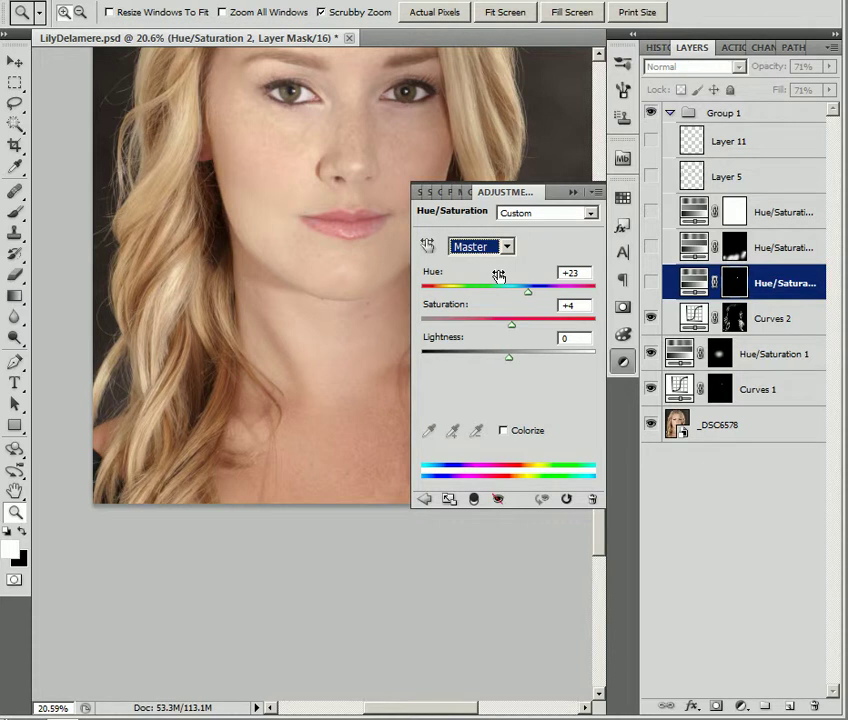
left_click(573, 192)
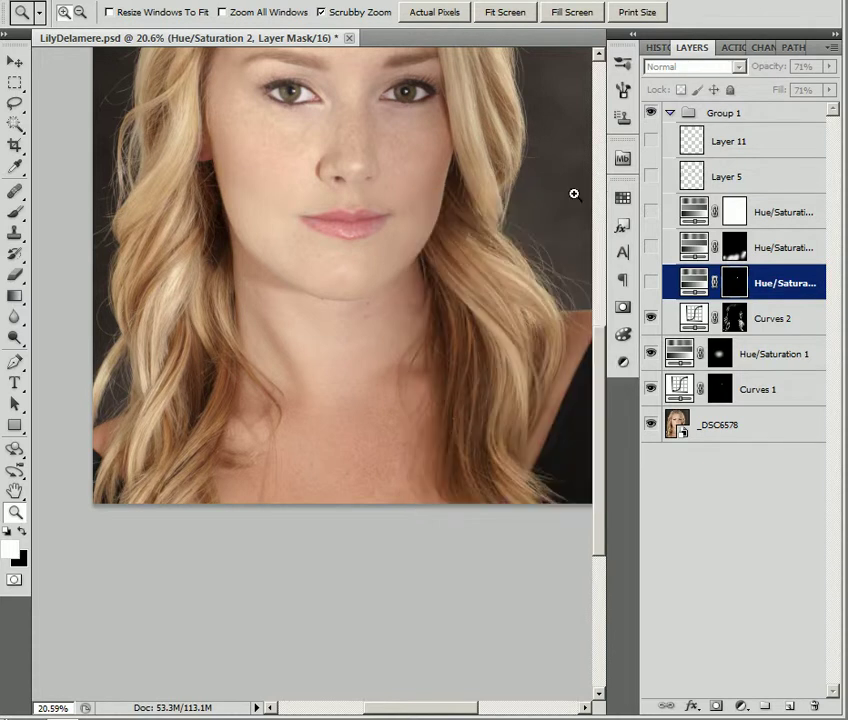
Show all three Hue/Saturation layers in Group 1 and review the effect and settings of the topmost one.
left_click(650, 282)
left_click(650, 247)
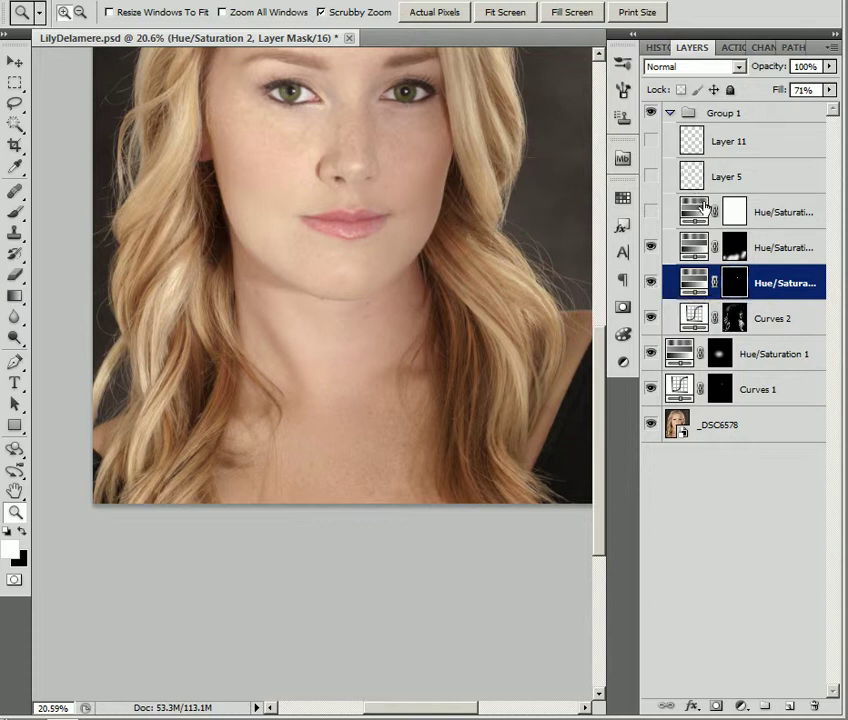
left_click(650, 214)
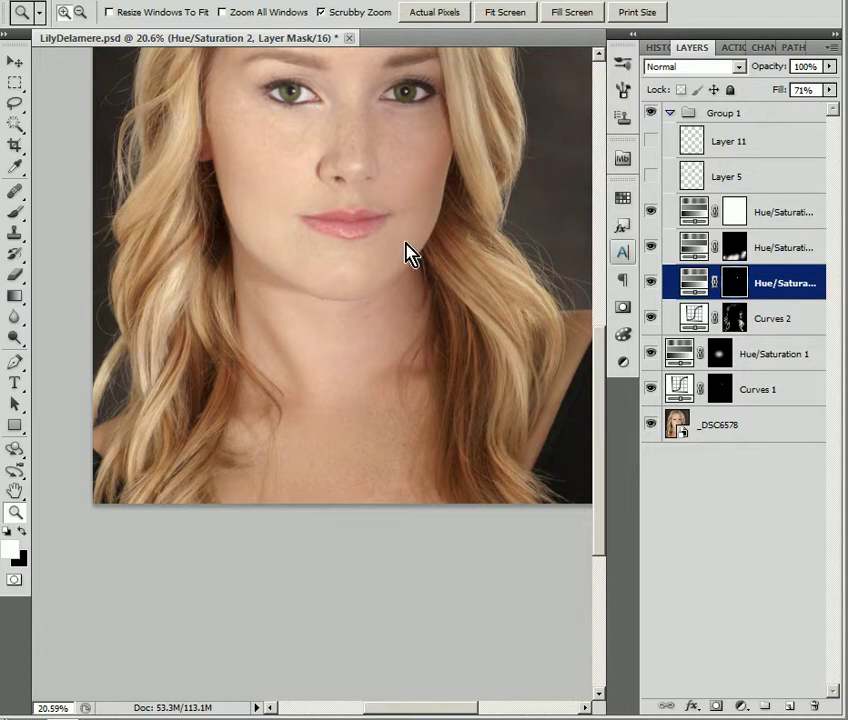
left_click_drag(413, 256, 413, 413)
left_click(650, 213)
left_click(650, 214)
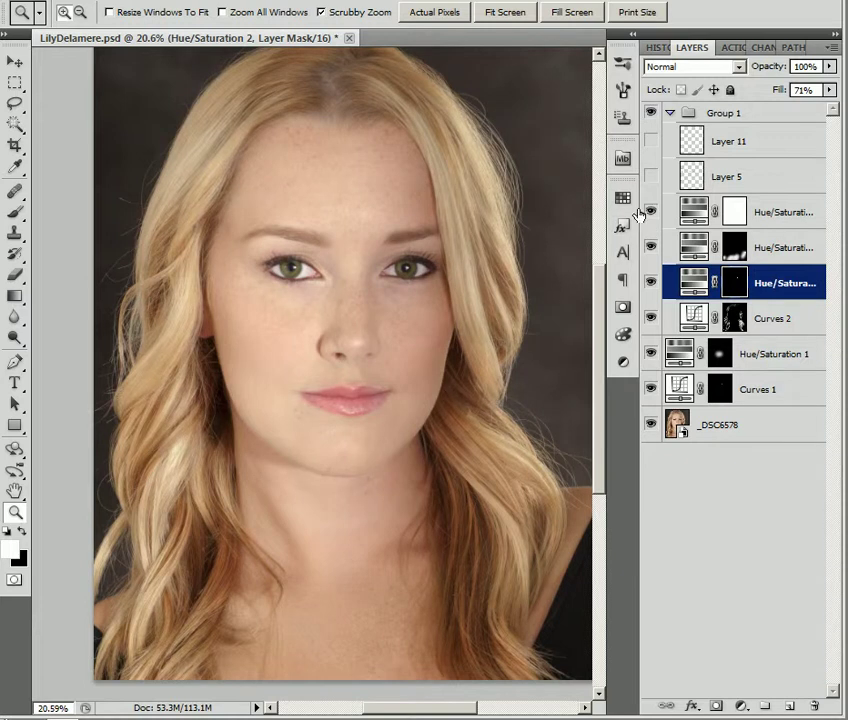
double_click(692, 214)
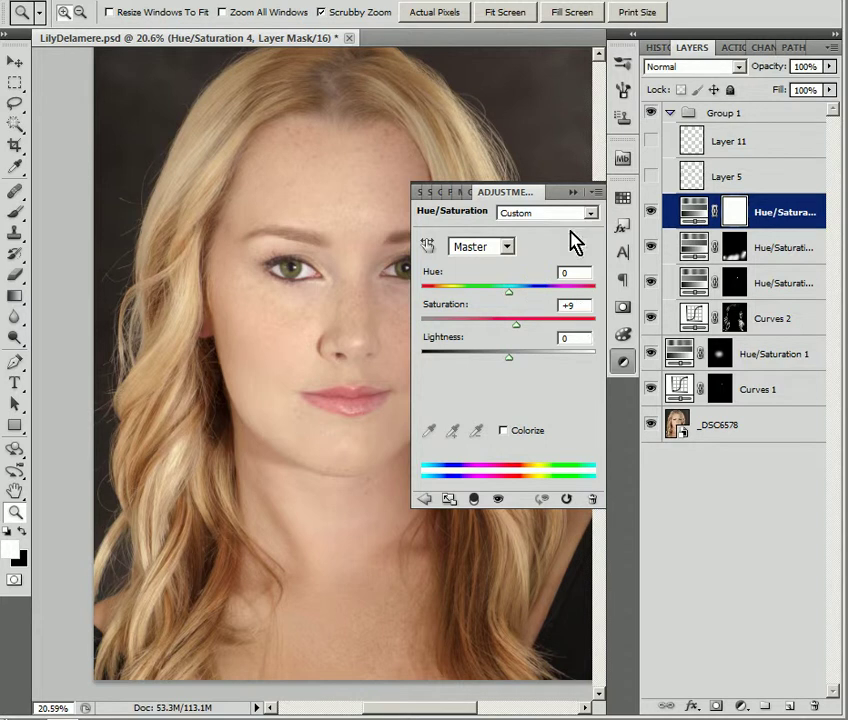
left_click(573, 191)
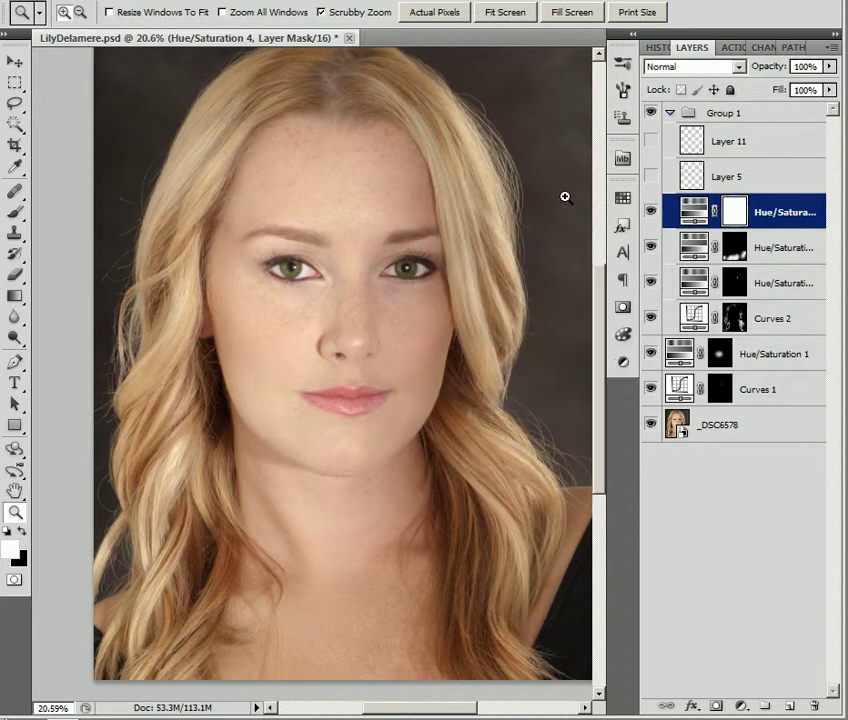
Preview the portrait with Layer 5 and Layer 11 shown, and hide both again.
left_click(651, 178)
left_click(651, 142)
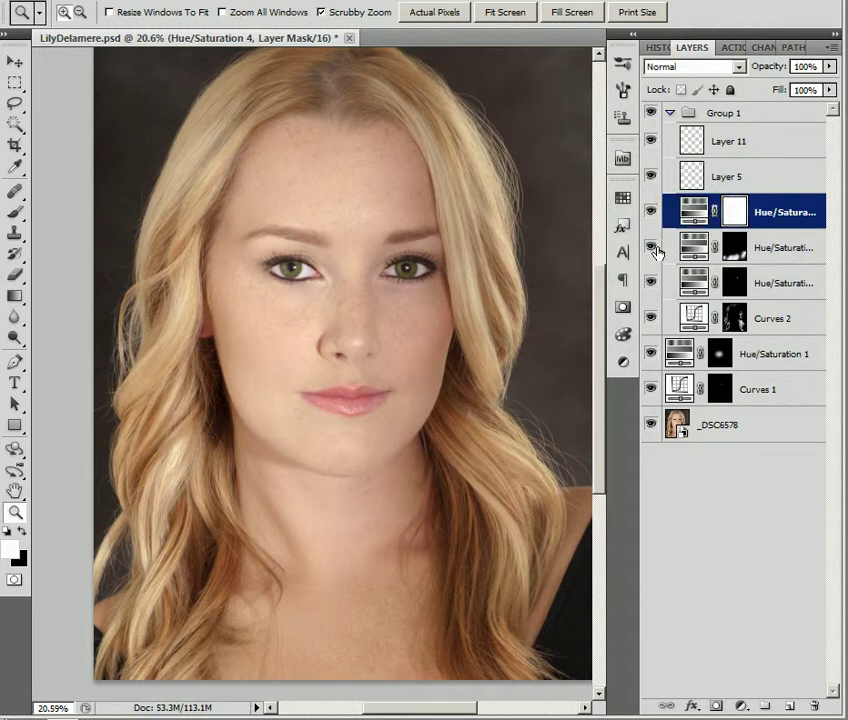
left_click(650, 178)
left_click(650, 142)
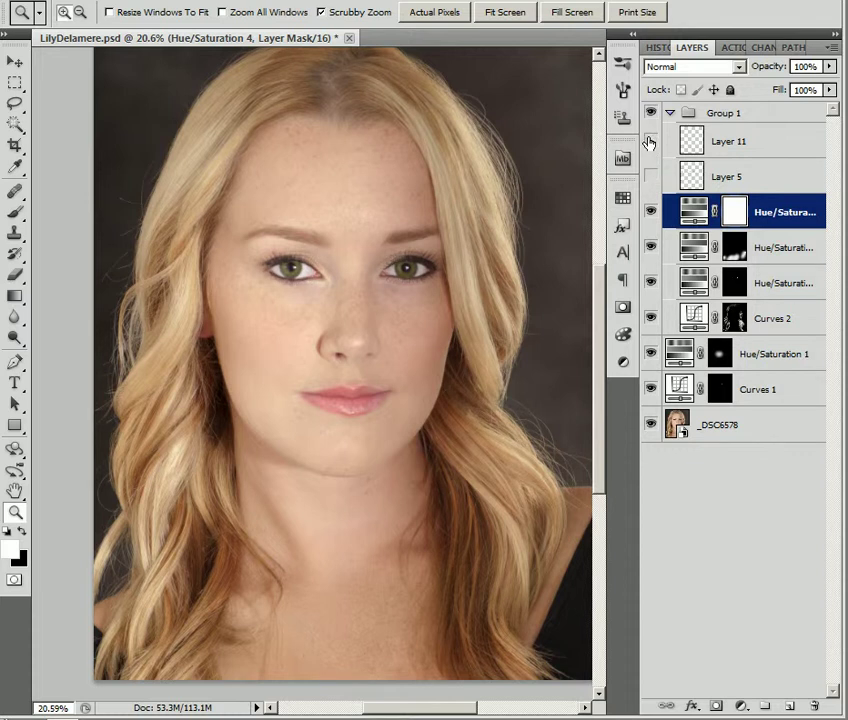
Set black as the foreground colour and create a new empty layer at the top of Group 1.
key("x")
left_click(790, 706)
left_click_drag(730, 212, 731, 145)
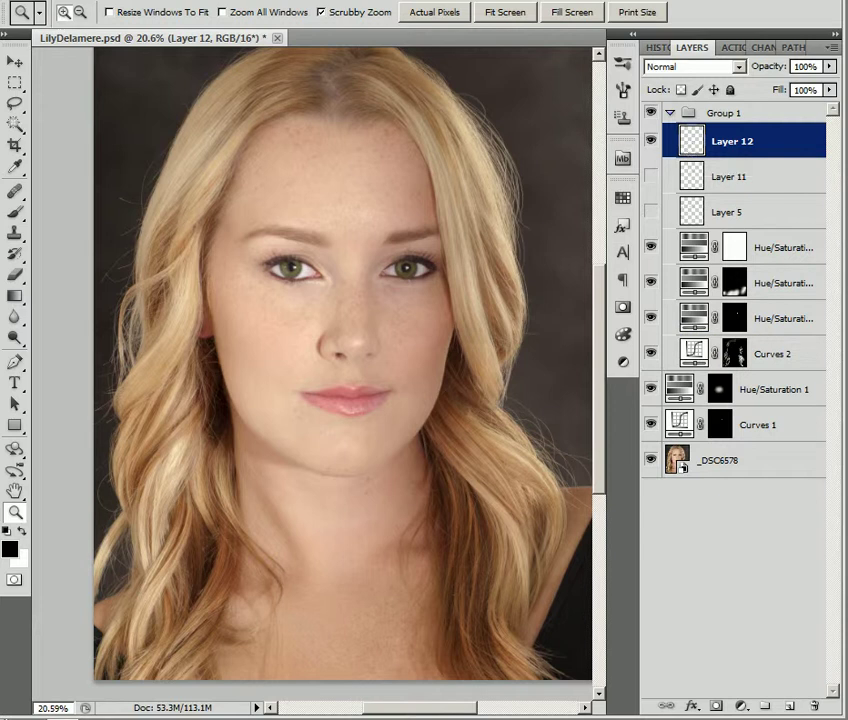
left_click(50, 0)
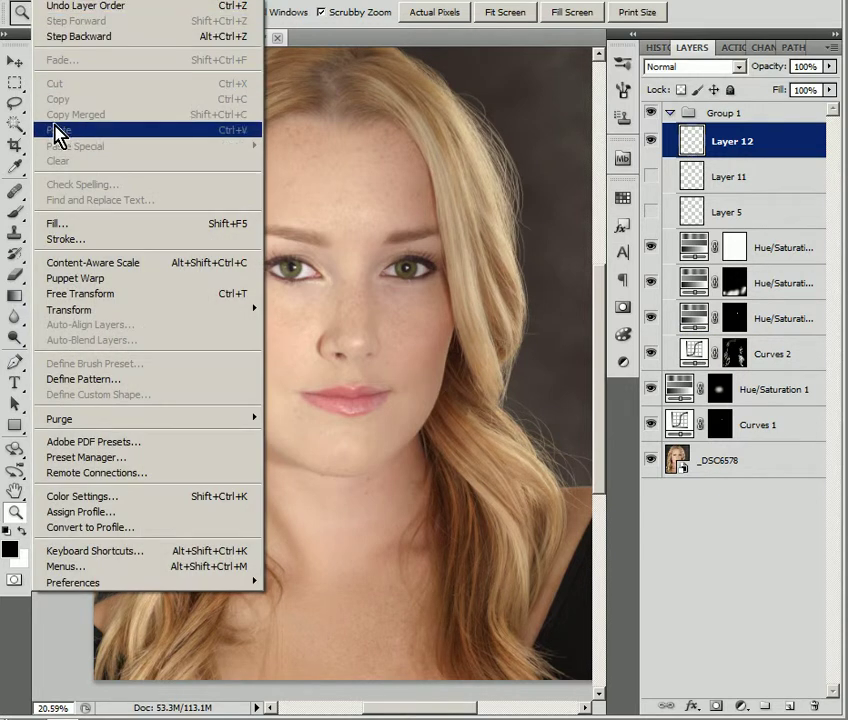
left_click(82, 222)
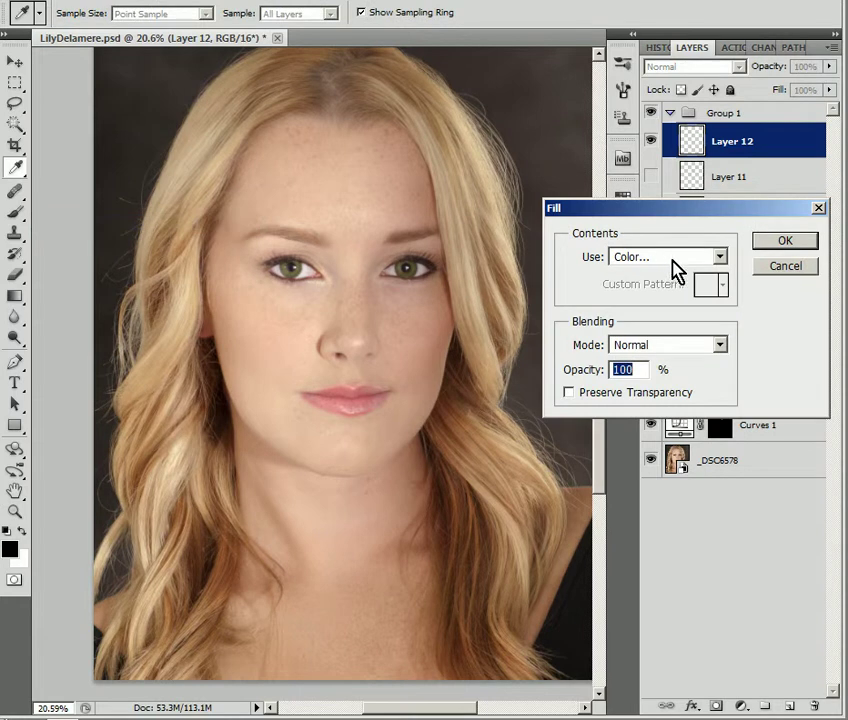
left_click(766, 249)
key("z")
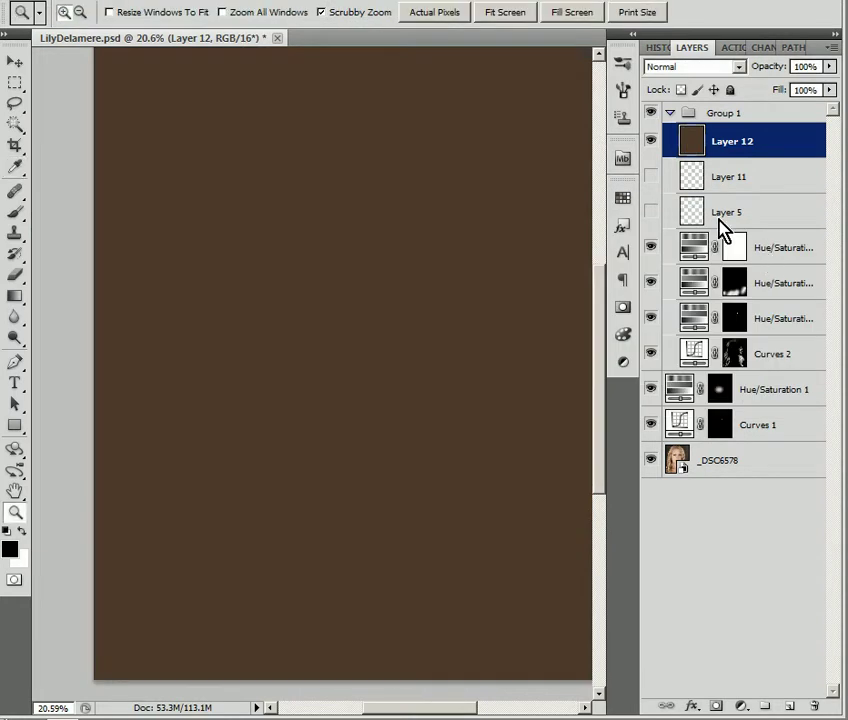
key("ctrl+z")
left_click(651, 175)
Fill Layer 12 with the dark brown colour #1e1912 in Normal mode at 100% opacity.
left_click(40, 2)
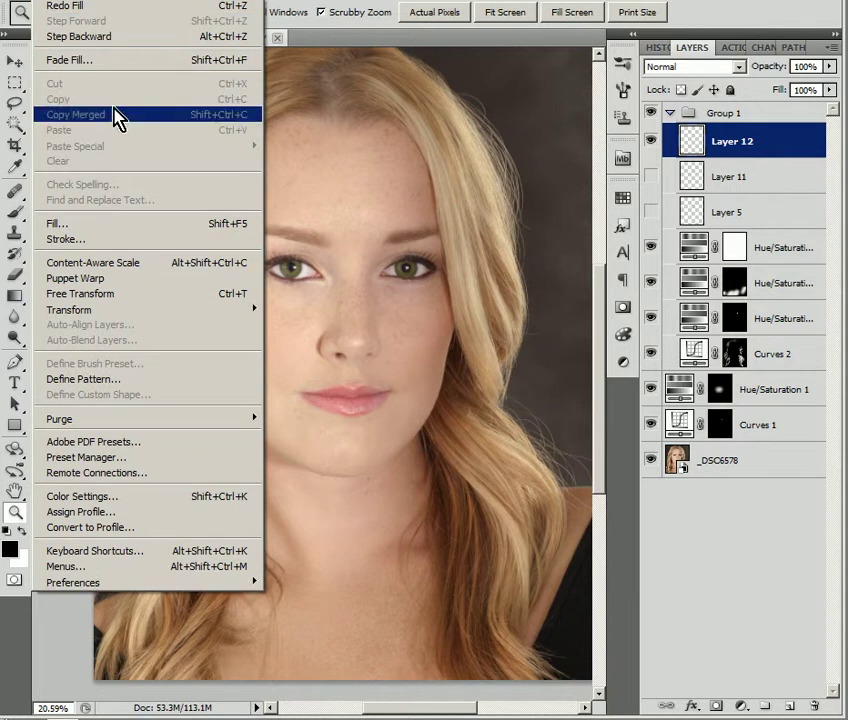
left_click(125, 223)
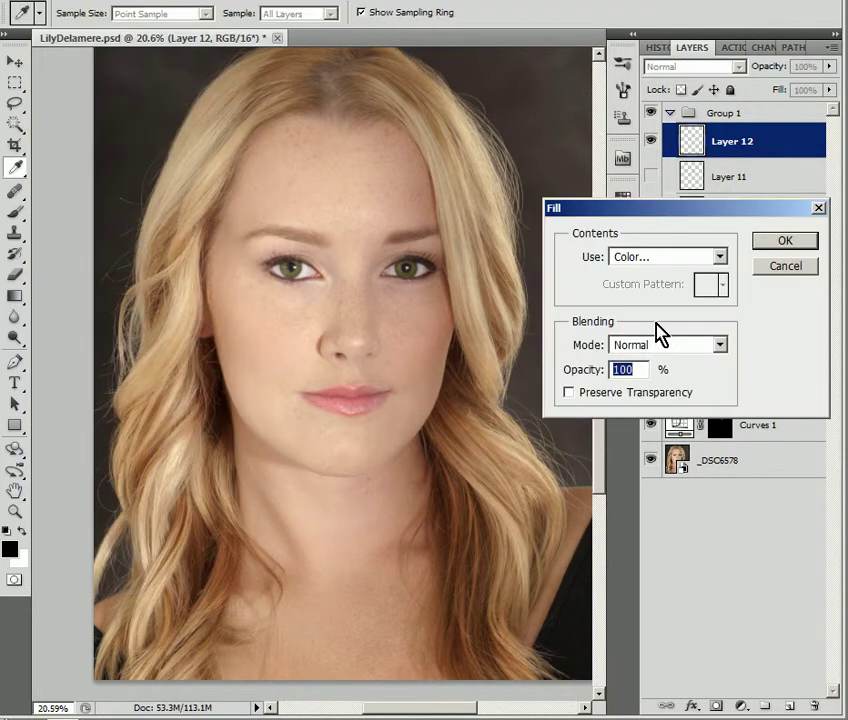
left_click(719, 257)
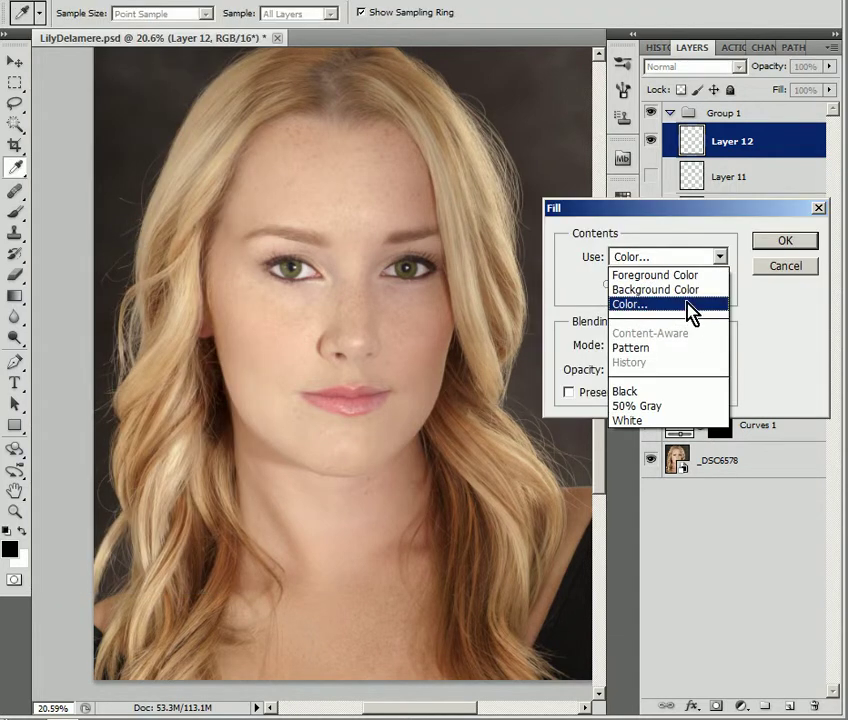
left_click(688, 303)
left_click_drag(650, 177, 423, 196)
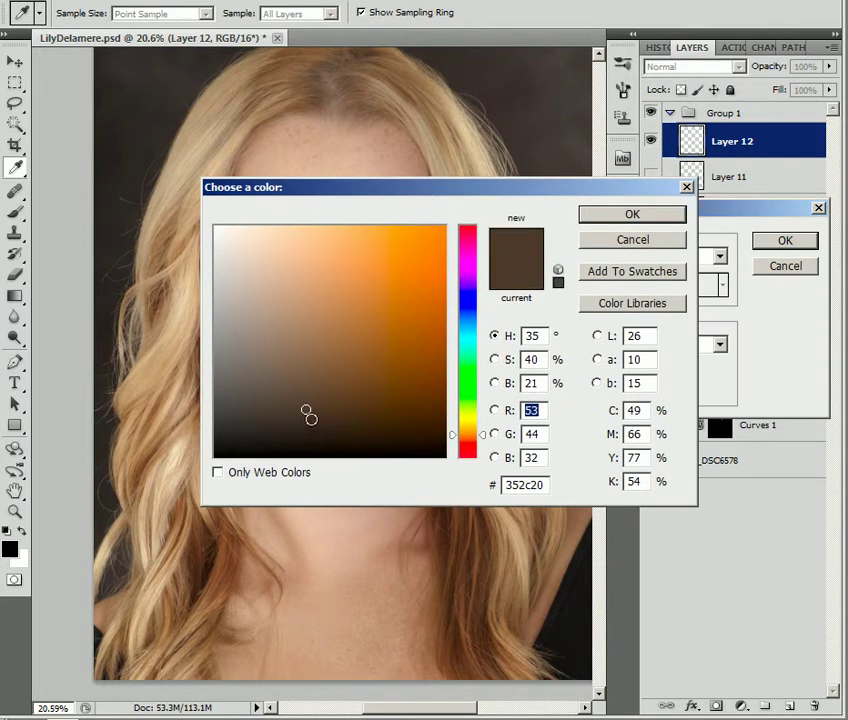
mouse_move(306, 409)
left_mouse_down()
mouse_move(302, 427)
mouse_move(312, 426)
mouse_move(303, 424)
mouse_move(304, 432)
left_mouse_up()
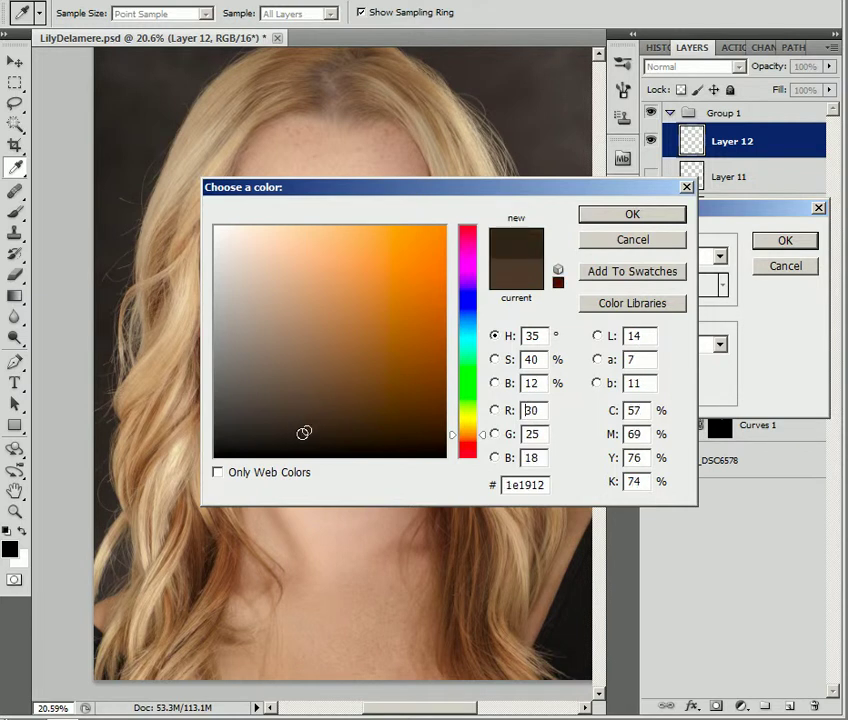
left_click(596, 215)
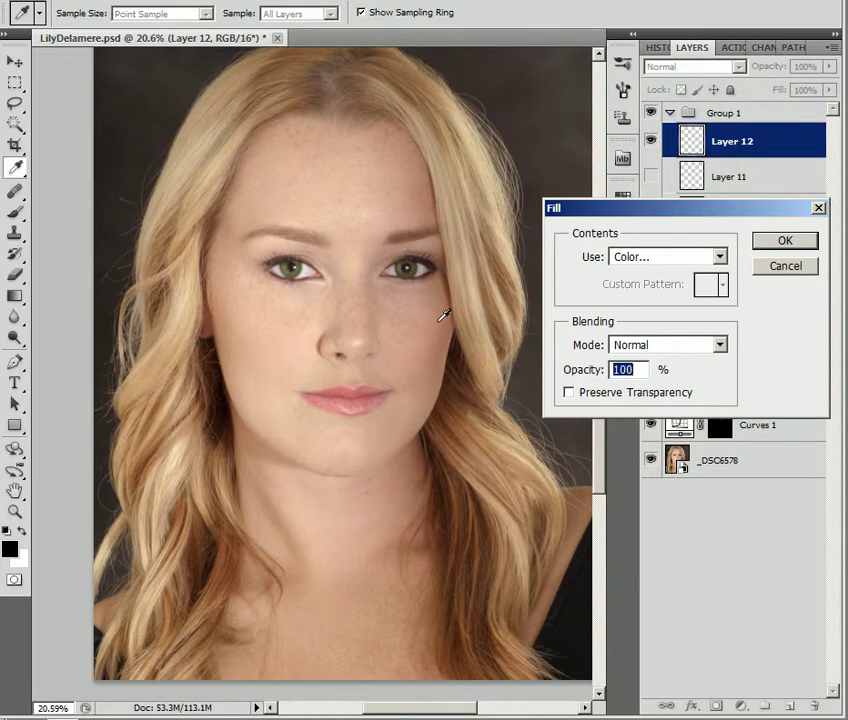
left_click(777, 251)
Add a layer mask to Layer 12 and invert it to black so the brown fill is hidden.
key("z")
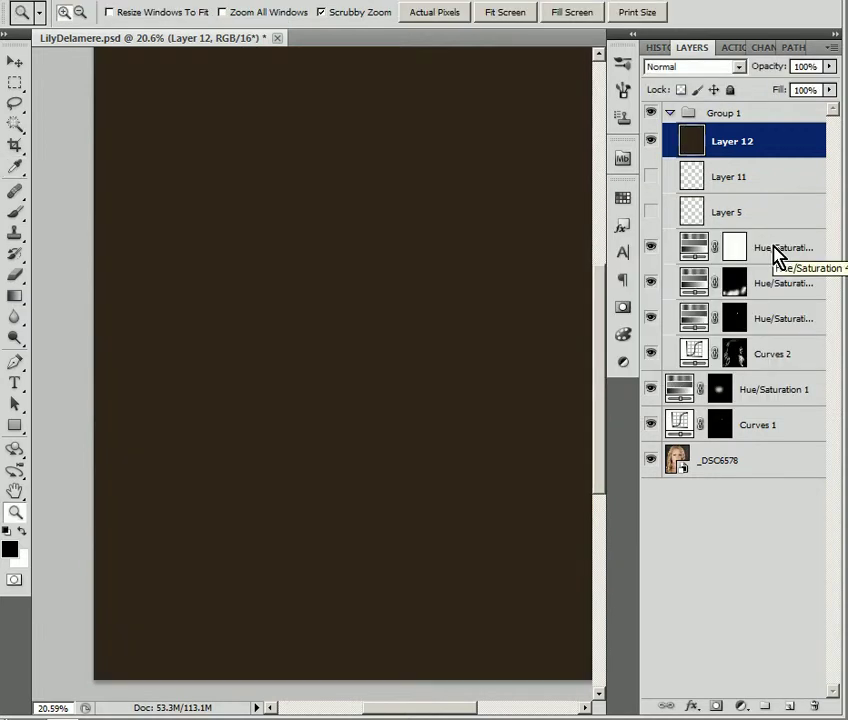
left_click(716, 706)
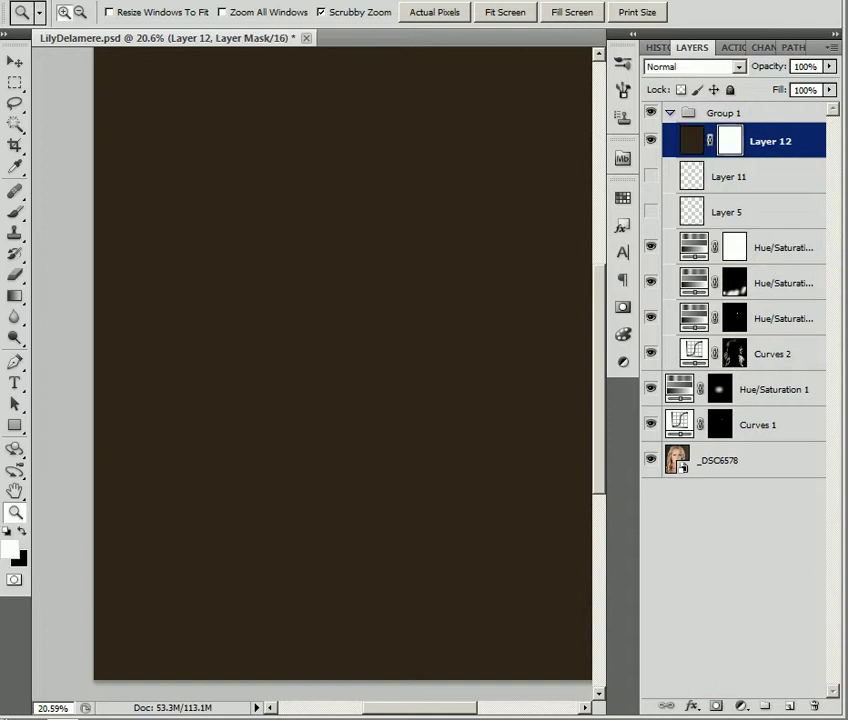
key("ctrl+i")
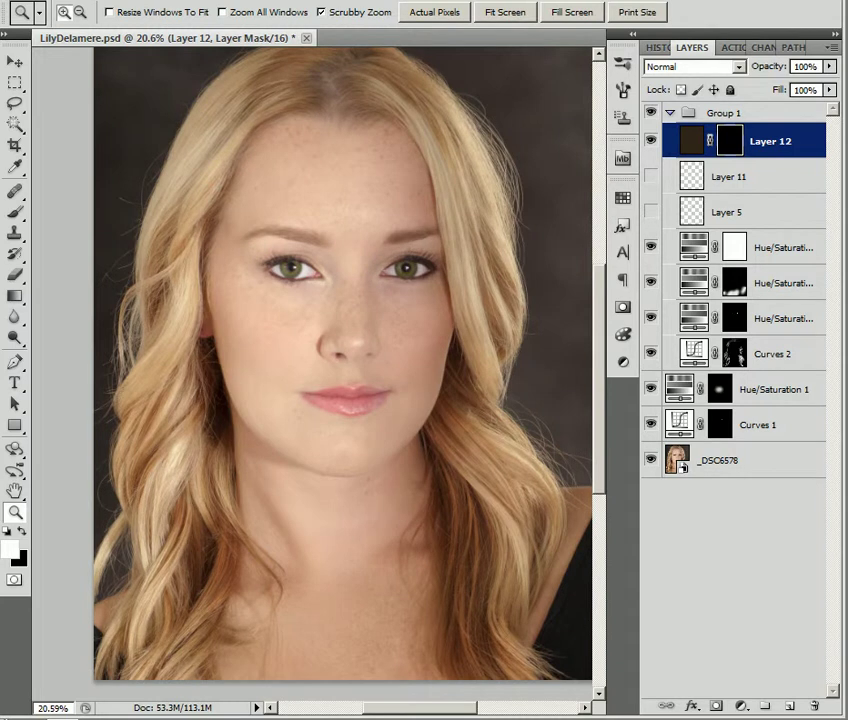
Try a lash stroke on the mask above the portrait's right-hand eye with a soft white 8 px brush.
left_click_drag(403, 246, 507, 356)
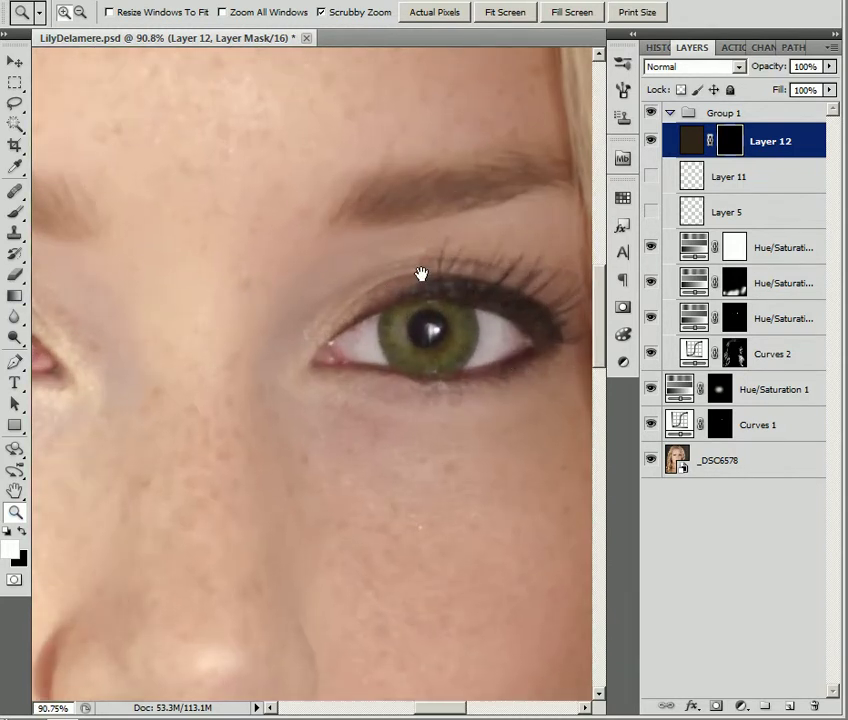
left_click_drag(422, 277, 312, 284)
left_click_drag(401, 350, 409, 354)
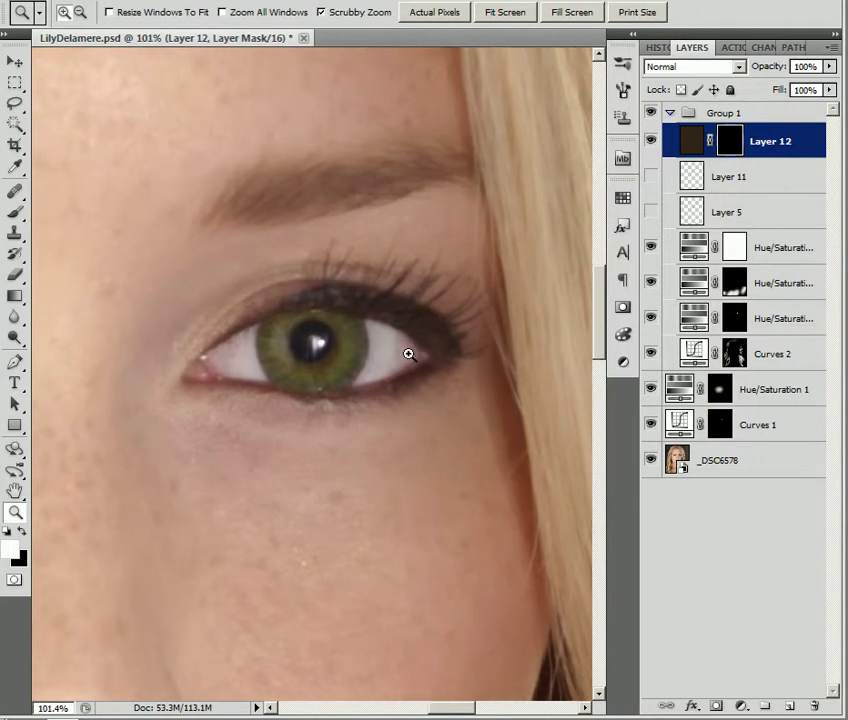
left_click(16, 215)
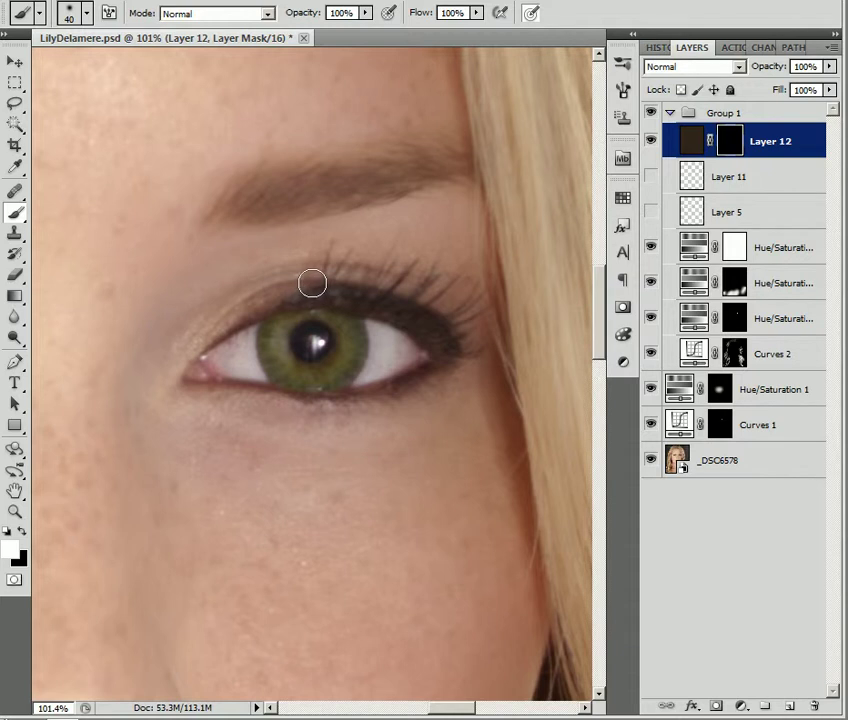
key("bracketleft")
key("bracketleft")
key("bracketleft")
key("bracketleft")
key("bracketleft")
key("bracketleft")
left_click_drag(325, 284, 322, 252)
Raise the brush hardness to nearly full and try another 8 px lash stroke on the upper lid.
left_click(87, 14)
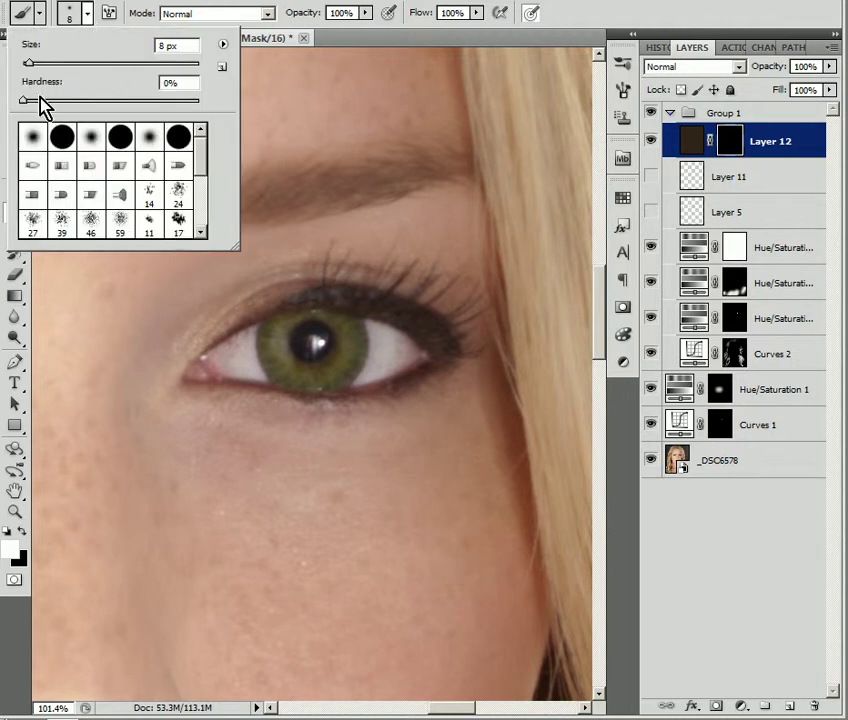
left_click_drag(176, 108, 192, 104)
left_click(326, 295)
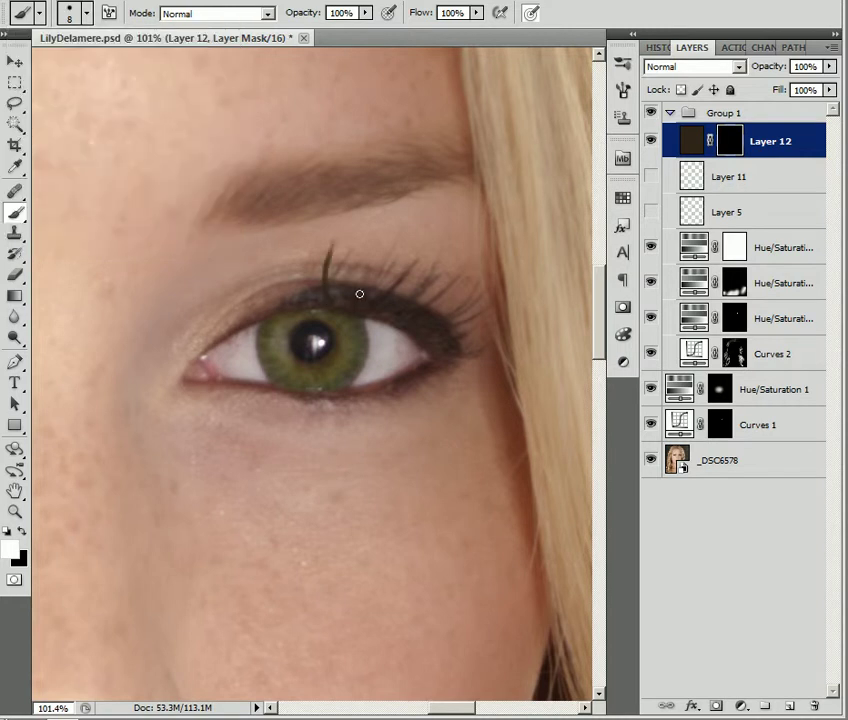
Reduce the brush to 4 px and trace the existing lashes from the middle to the outer upper lid.
key("bracketleft")
key("bracketleft")
left_click_drag(324, 297, 324, 251)
left_click_drag(378, 285, 389, 262)
left_click_drag(441, 312, 459, 295)
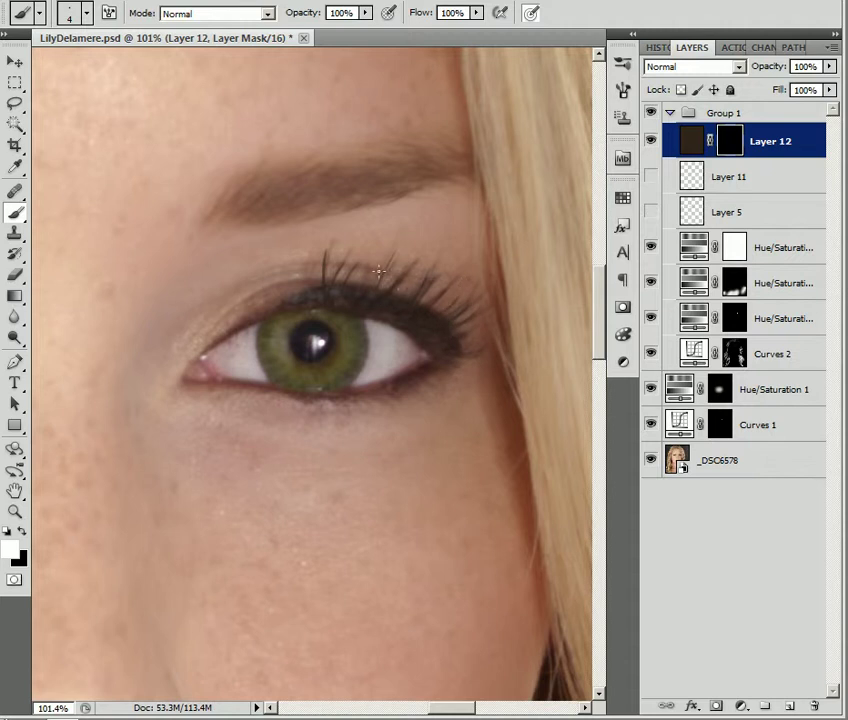
Paint additional 4 px curved lashes from the middle of the upper lid towards the inner corner.
left_click_drag(345, 299, 376, 240)
left_click_drag(315, 284, 307, 243)
mouse_move(316, 302)
left_mouse_down()
mouse_move(325, 268)
mouse_move(278, 266)
left_mouse_up()
left_click_drag(286, 313, 274, 263)
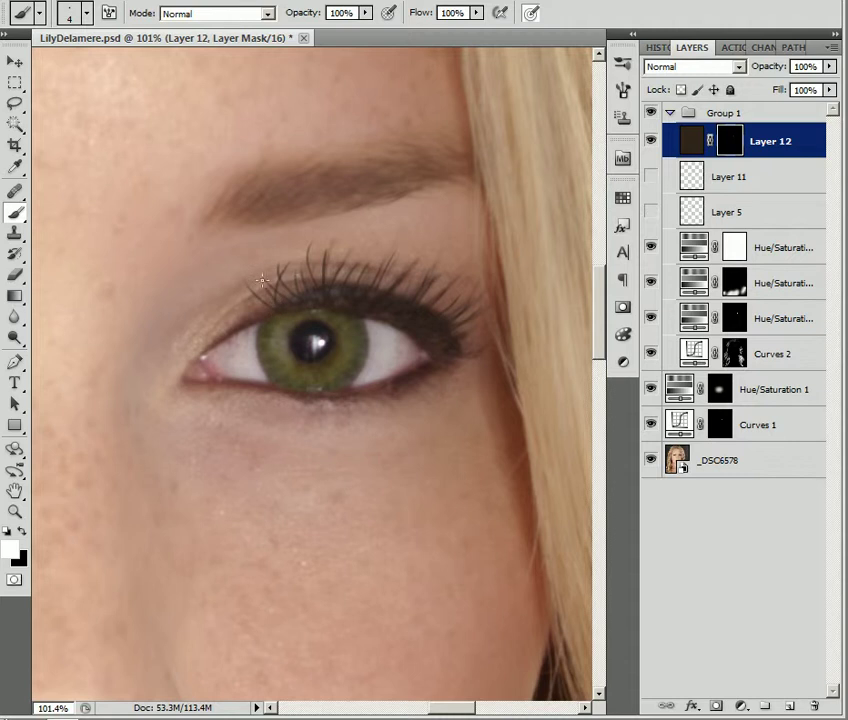
left_click_drag(266, 308, 241, 286)
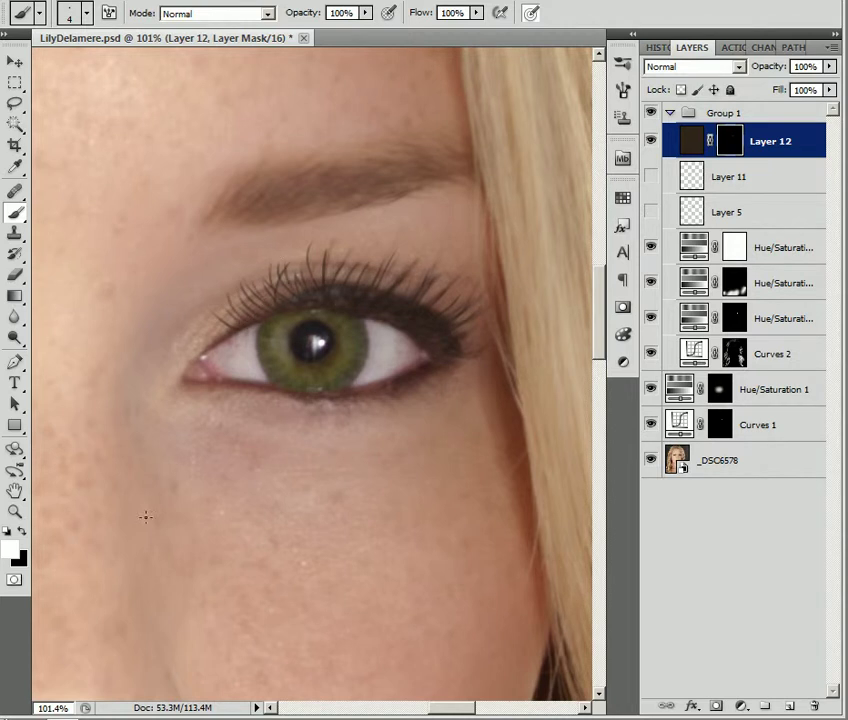
Paint out the innermost upper lashes on the mask with black and repaint new ones there with white.
left_click(15, 511)
left_click_drag(405, 387, 318, 343)
left_click_drag(405, 398, 452, 401)
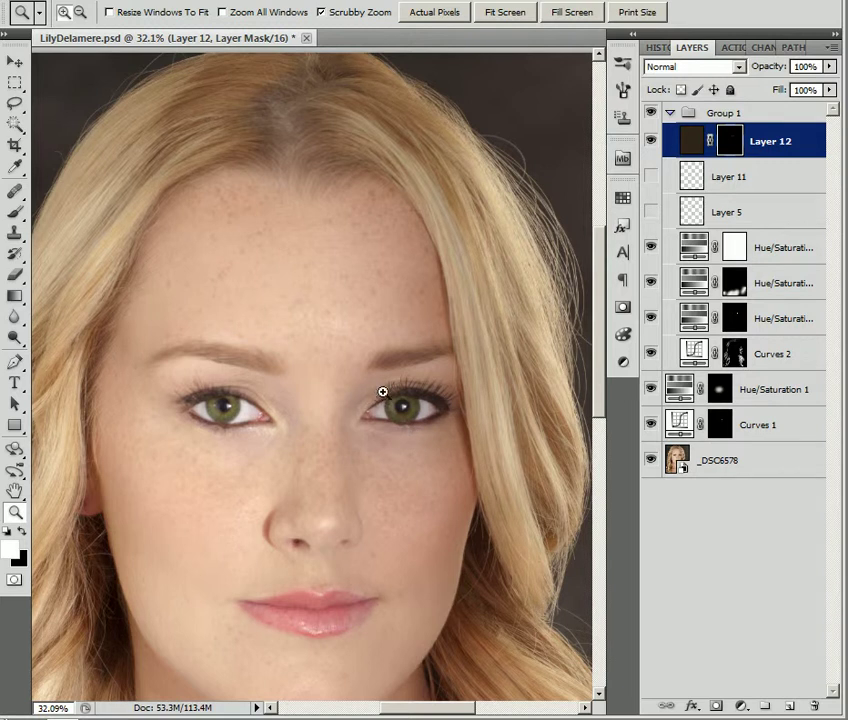
left_click_drag(398, 400, 530, 526)
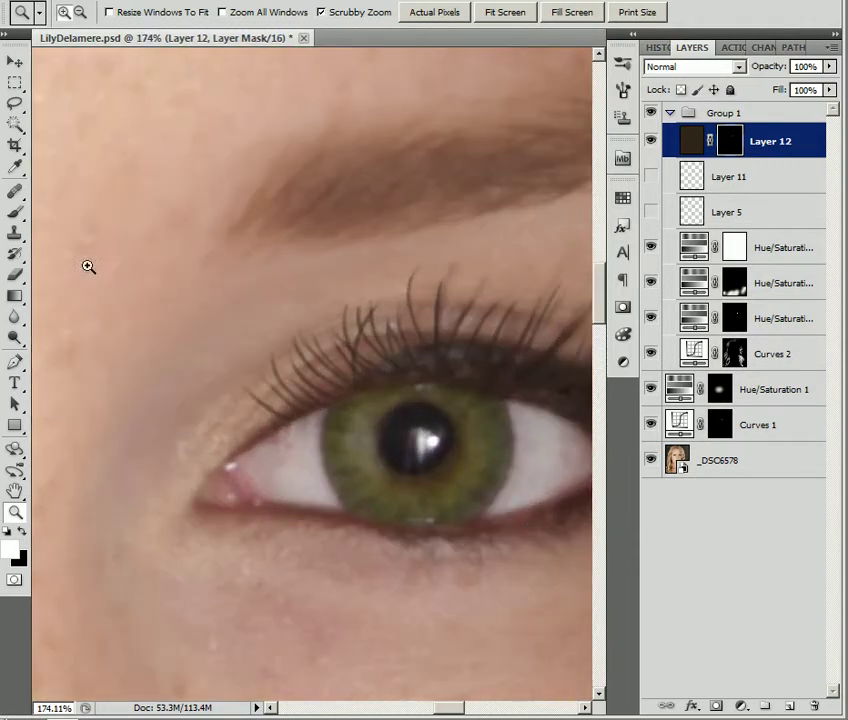
left_click(15, 213)
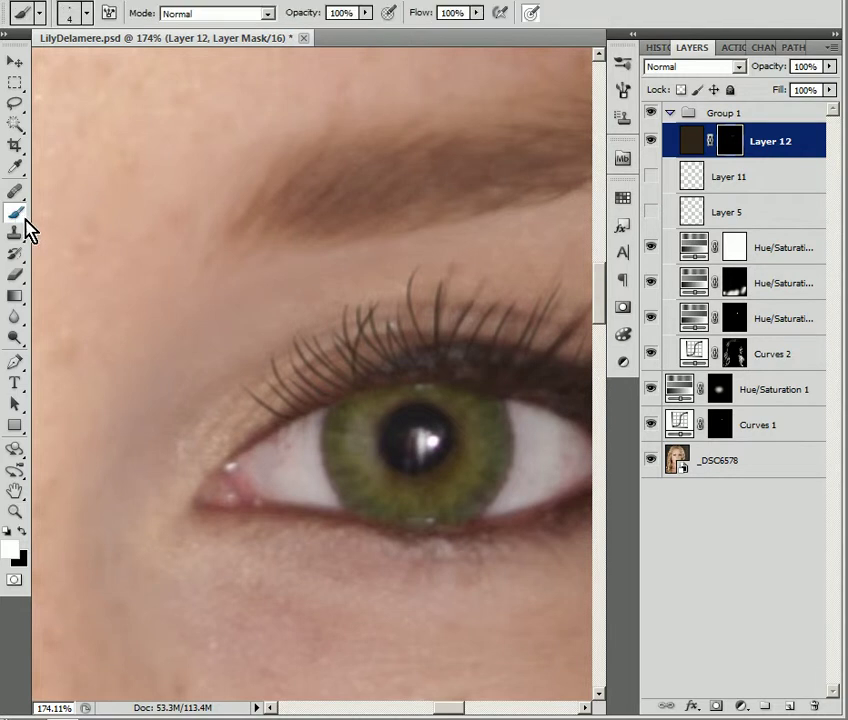
left_click(21, 530)
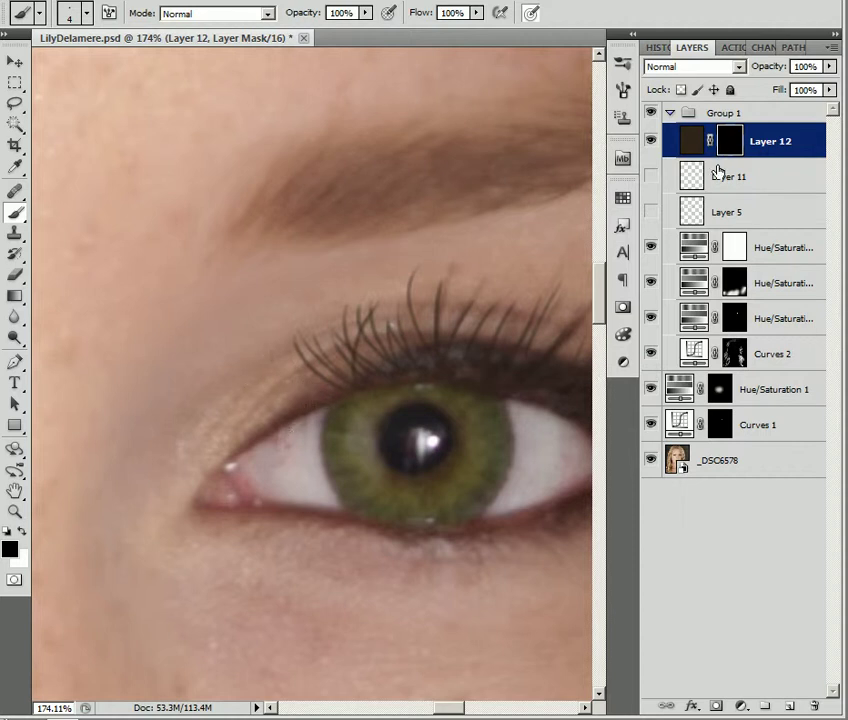
left_click(21, 531)
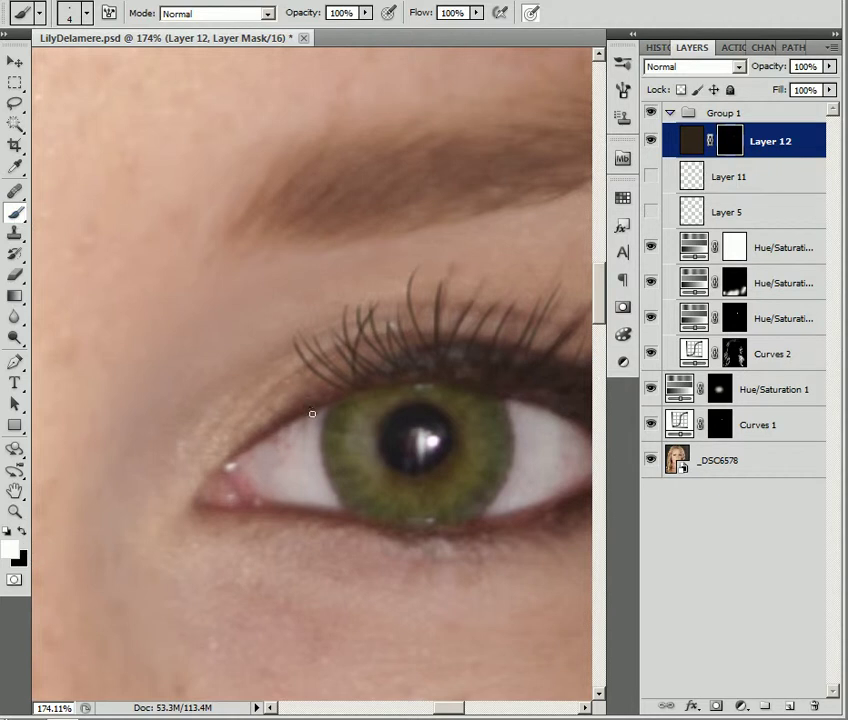
mouse_move(290, 402)
left_mouse_down()
mouse_move(279, 375)
mouse_move(287, 368)
left_mouse_up()
Paint fine lashes along the upper lid near the inner eye corner with a white 2 px brush.
left_click(15, 511)
left_click_drag(316, 443, 373, 502)
left_click_drag(248, 383, 377, 443)
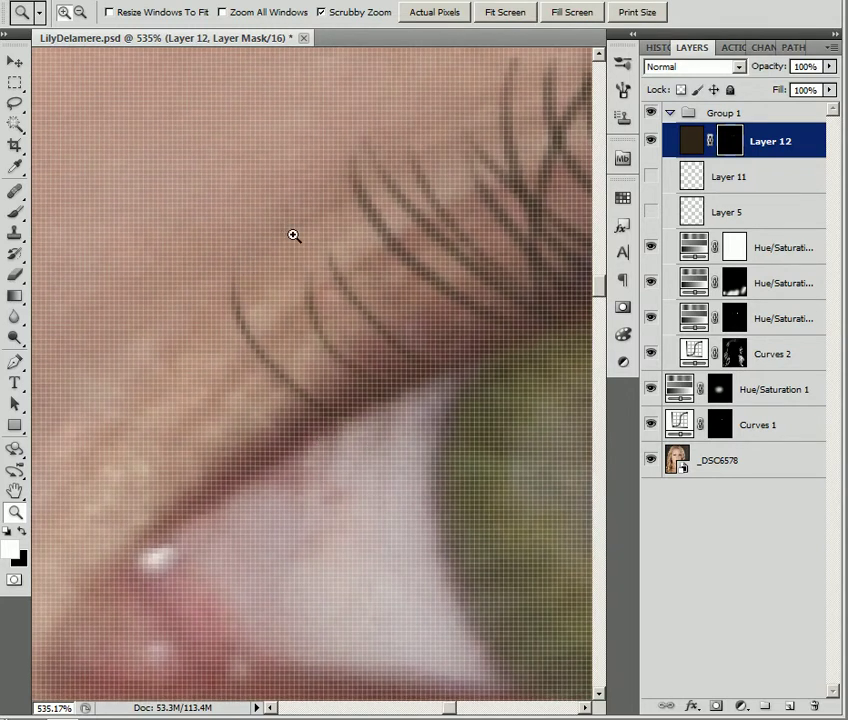
left_click(15, 214)
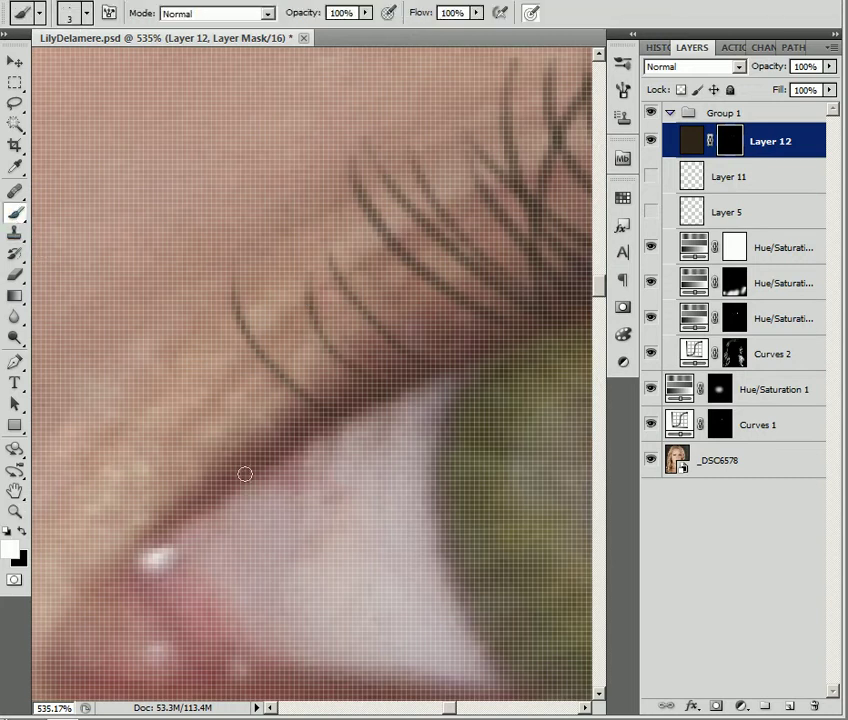
key("bracketleft")
left_click_drag(235, 440, 205, 355)
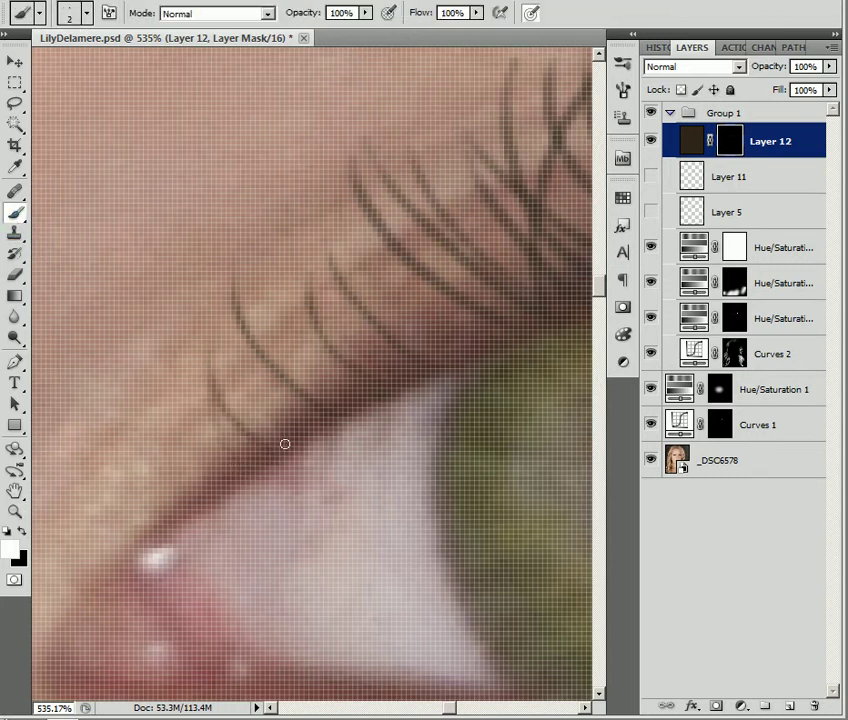
left_click_drag(270, 410, 240, 254)
left_click_drag(242, 468, 185, 304)
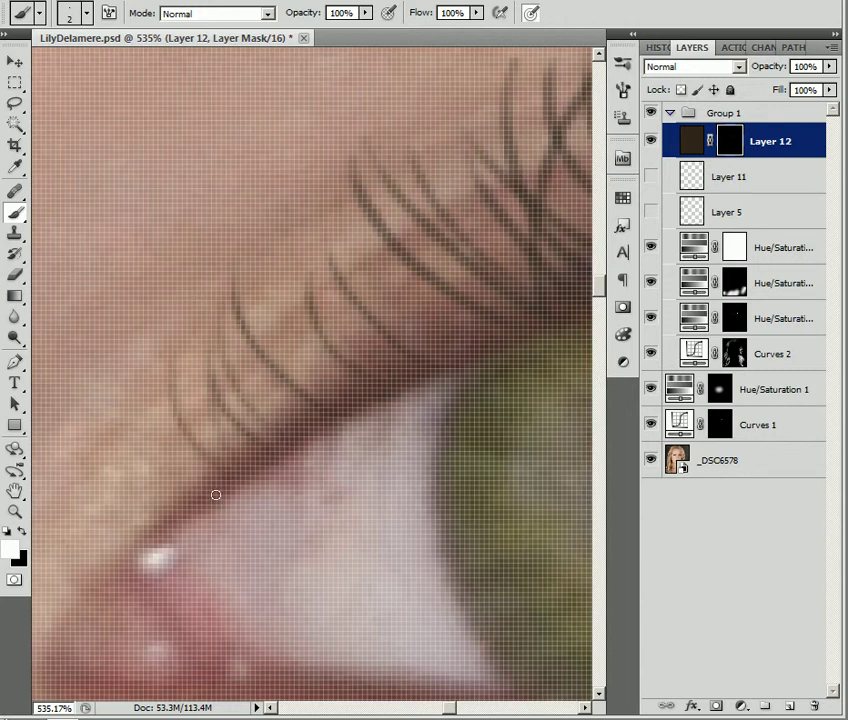
left_click_drag(200, 486, 150, 388)
Fill the gaps between the inner lashes and extend the row towards the eye corner with 2 px strokes.
left_click_drag(330, 390, 270, 242)
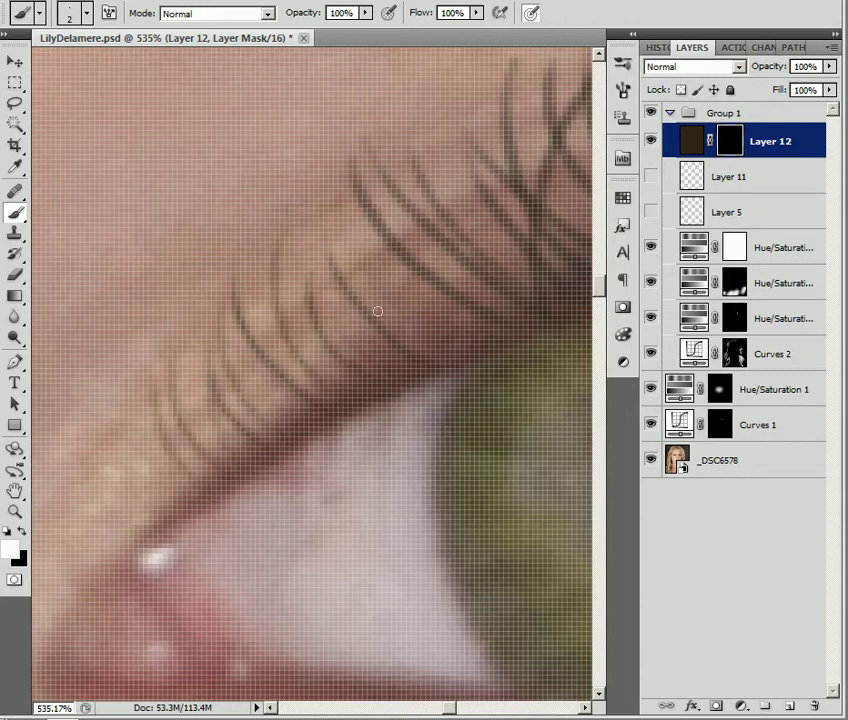
left_click_drag(350, 345, 305, 228)
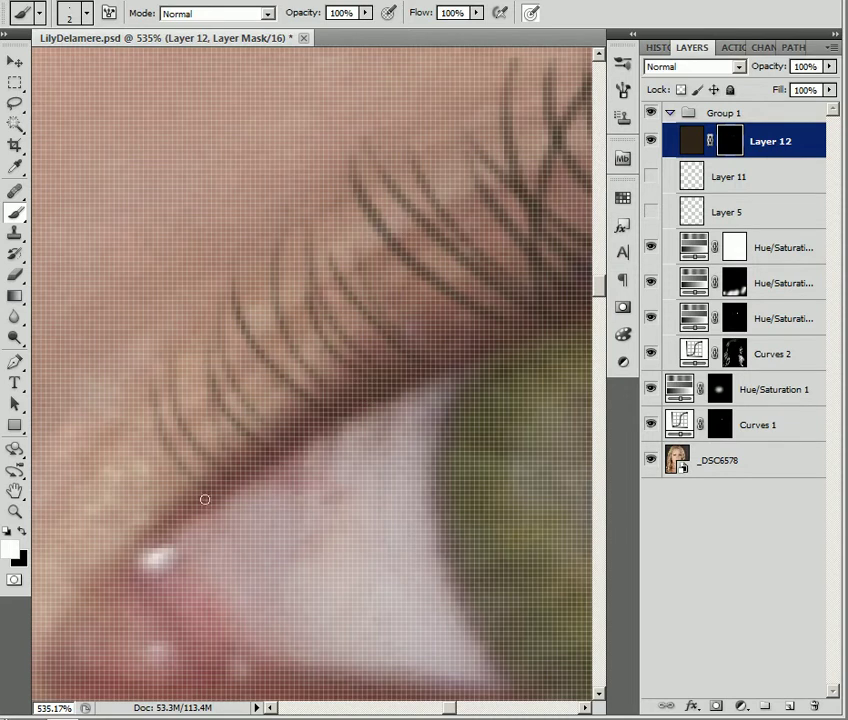
left_click_drag(145, 428, 105, 368)
left_click_drag(210, 478, 155, 300)
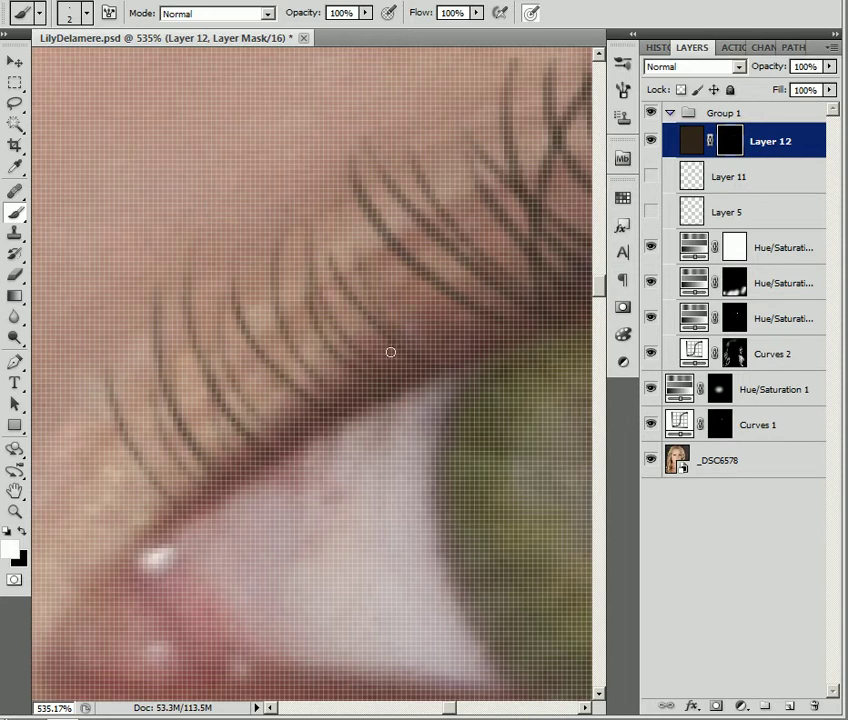
left_click_drag(422, 327, 418, 189)
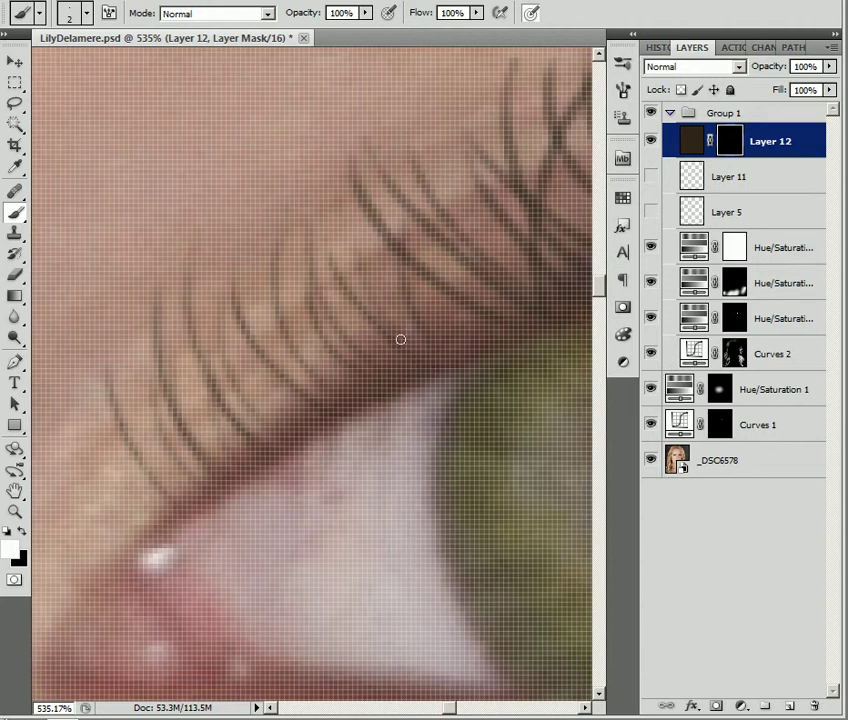
left_click_drag(409, 337, 384, 164)
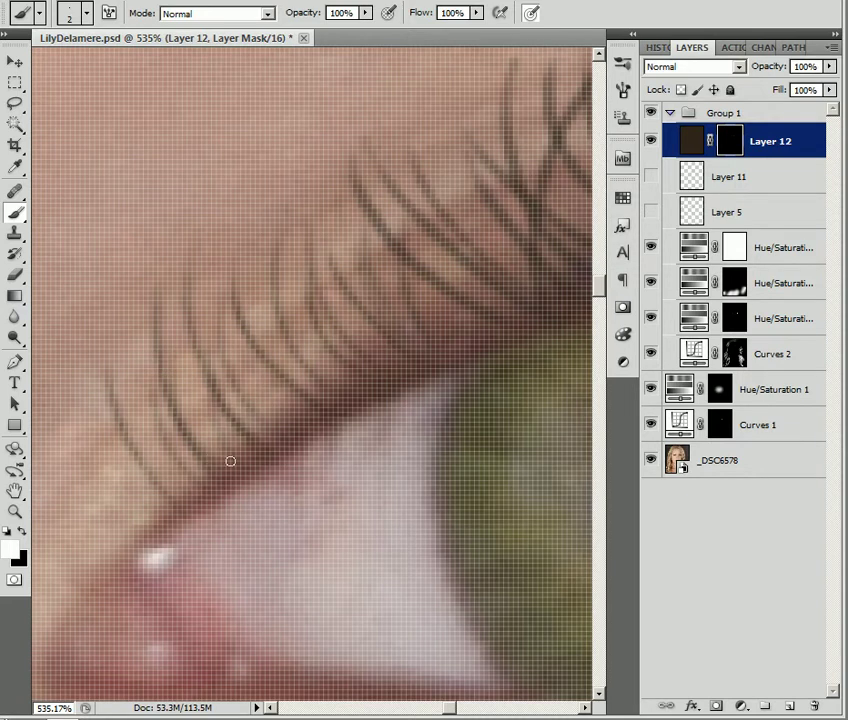
Paint very fine lashes between the existing ones near the inner corner of the upper lid with a white 1 px brush.
left_click(15, 512)
left_click_drag(363, 450, 238, 356)
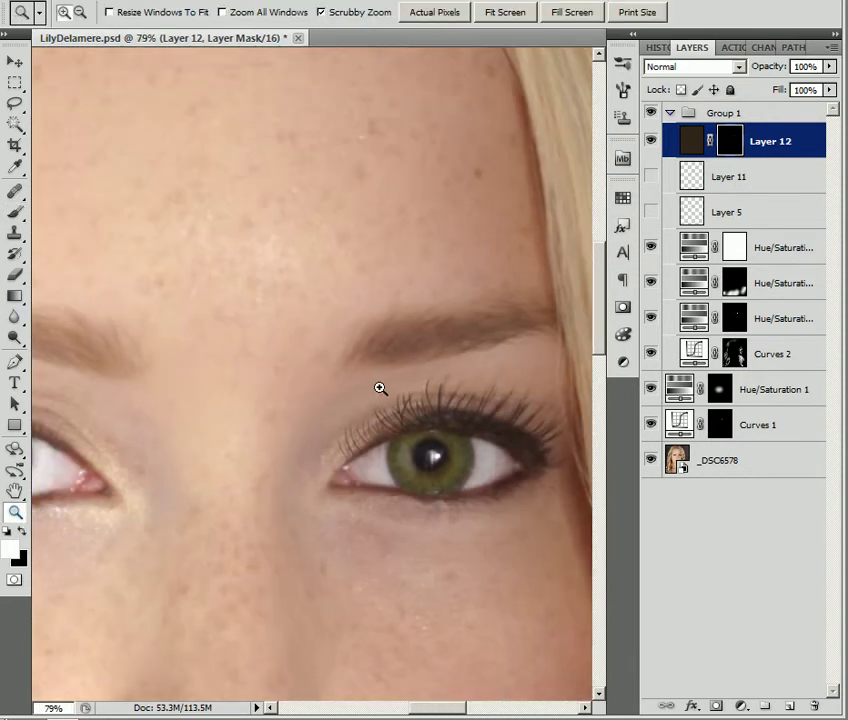
left_click_drag(371, 411, 458, 470)
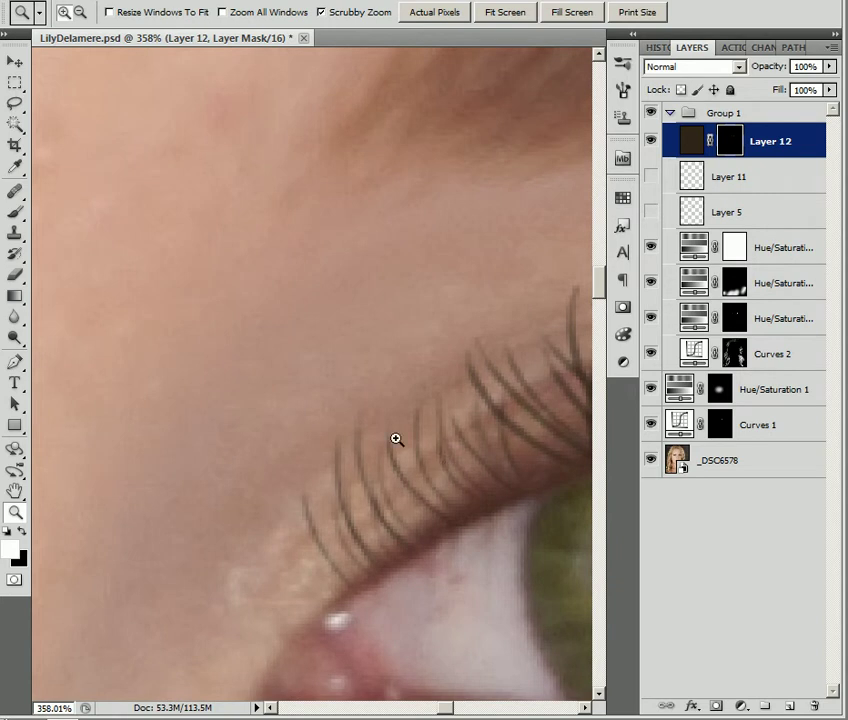
left_click_drag(396, 430, 231, 341)
left_click_drag(293, 403, 274, 288)
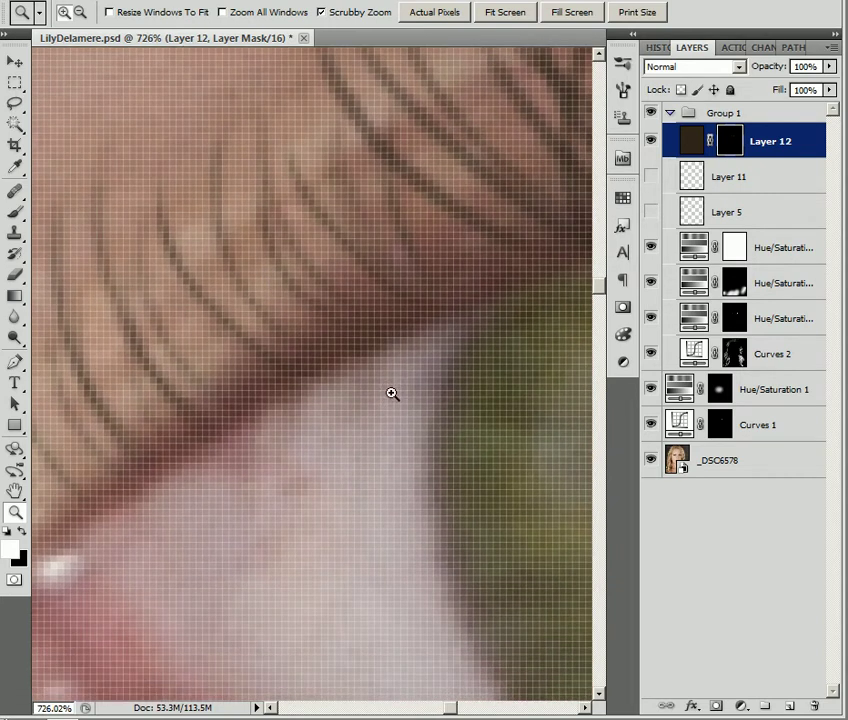
left_click(16, 213)
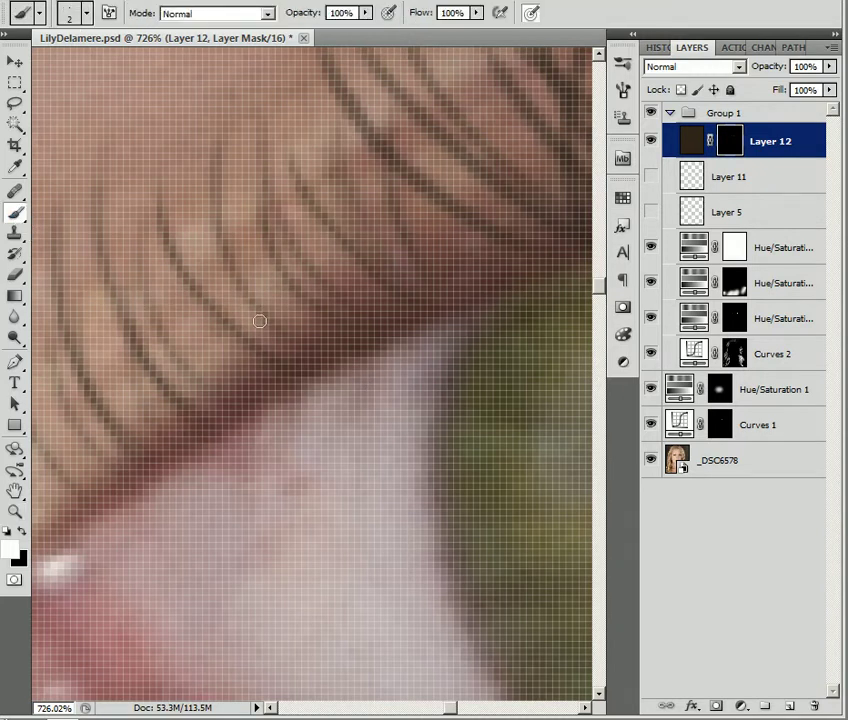
key("bracketleft")
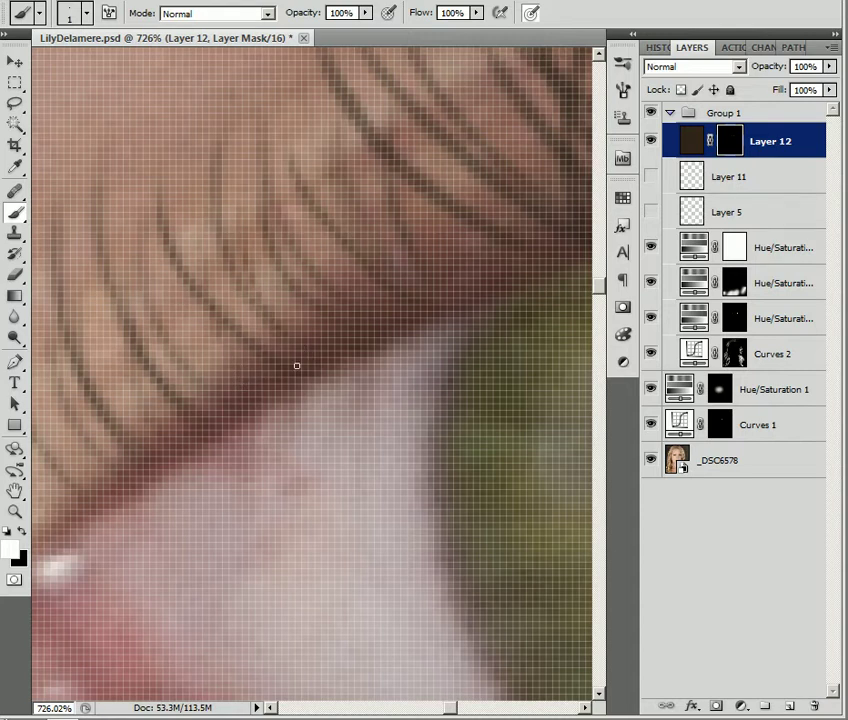
left_click_drag(168, 267, 132, 85)
mouse_move(156, 437)
left_mouse_down()
mouse_move(305, 366)
mouse_move(353, 361)
left_mouse_up()
left_click_drag(158, 266, 119, 161)
left_click_drag(195, 252, 130, 180)
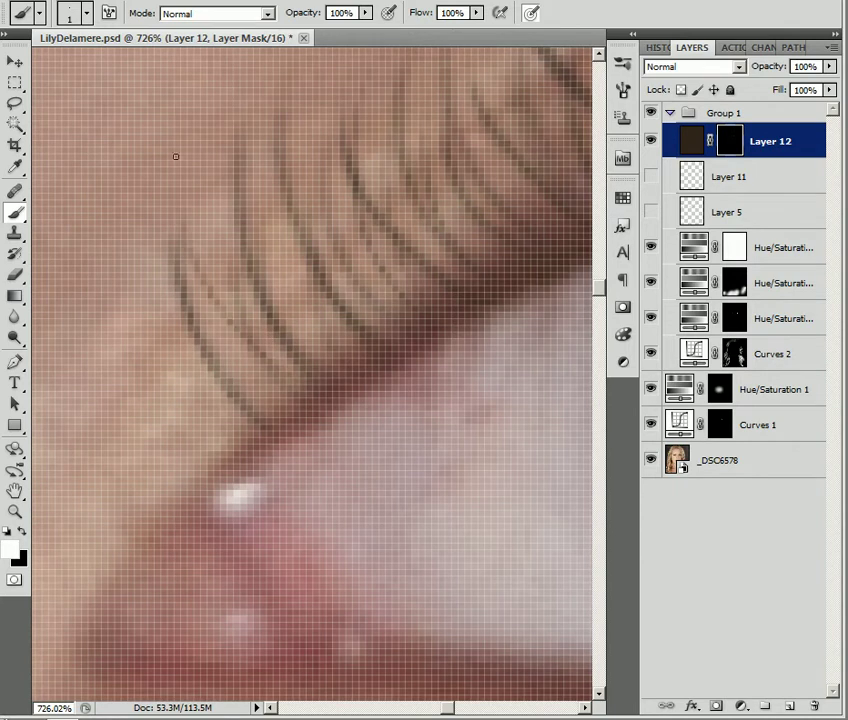
Add more 1 px lashes at varied, crossing angles to the innermost part of the same upper lash row.
left_click(16, 511)
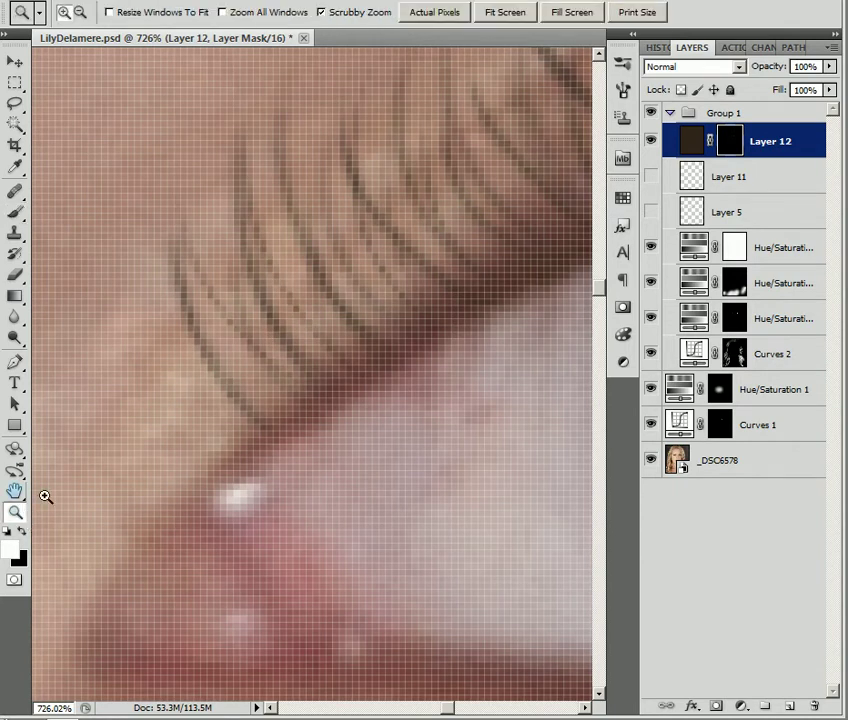
left_click_drag(418, 373, 312, 314)
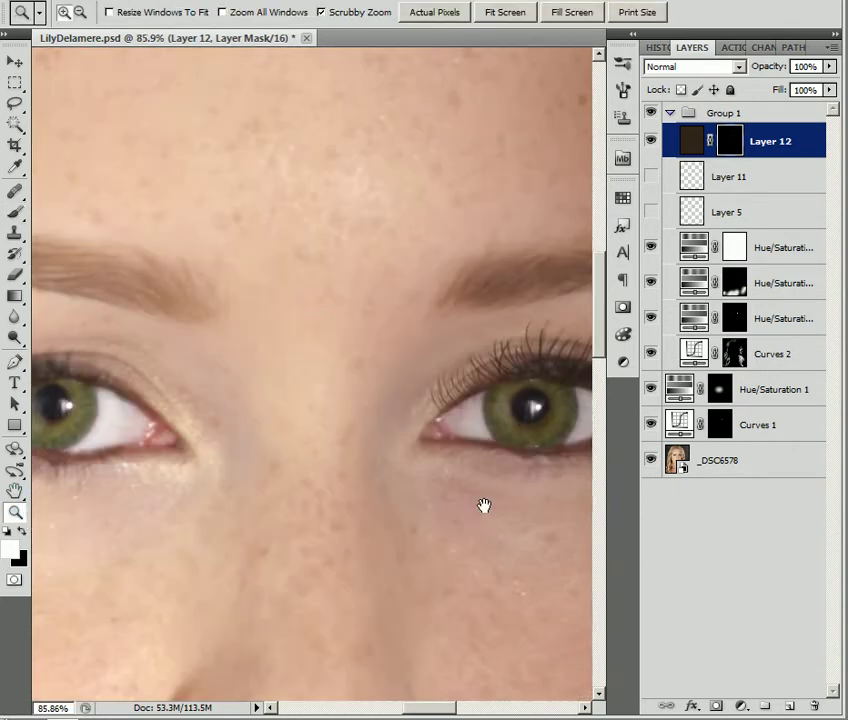
left_click_drag(490, 514, 316, 454)
left_click_drag(360, 373, 470, 460)
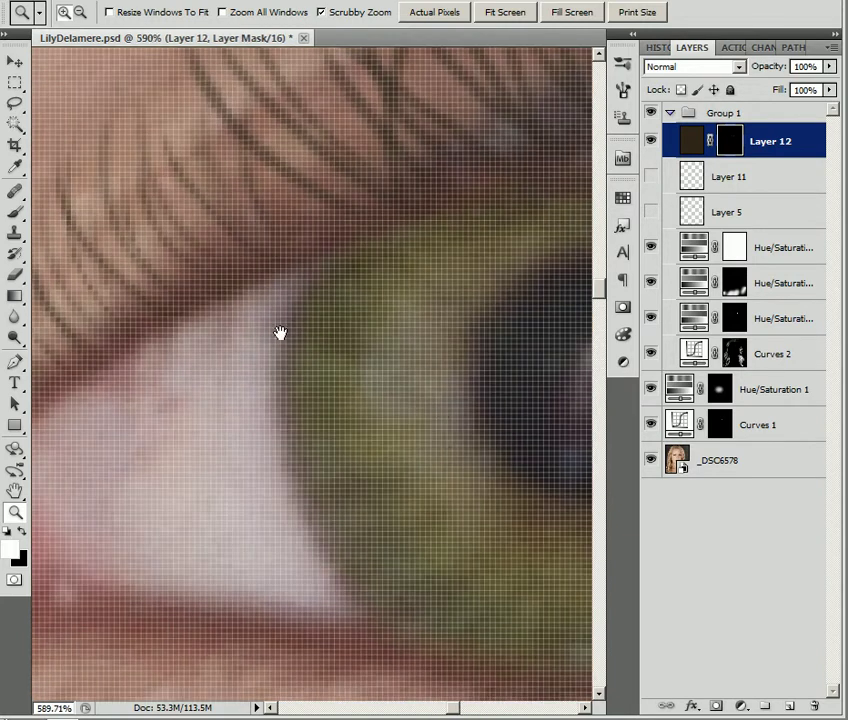
left_click_drag(274, 327, 416, 382)
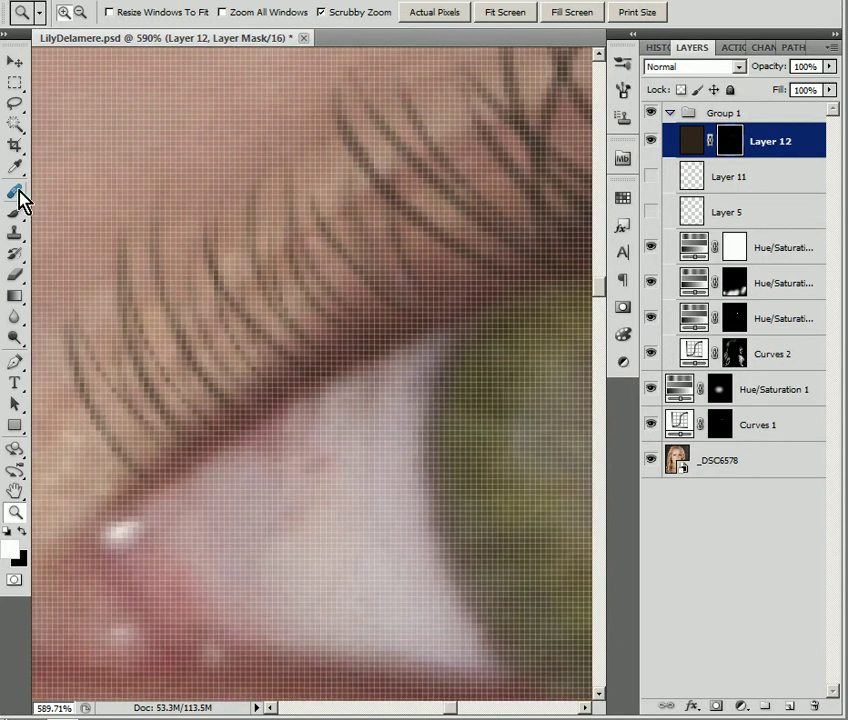
left_click(15, 212)
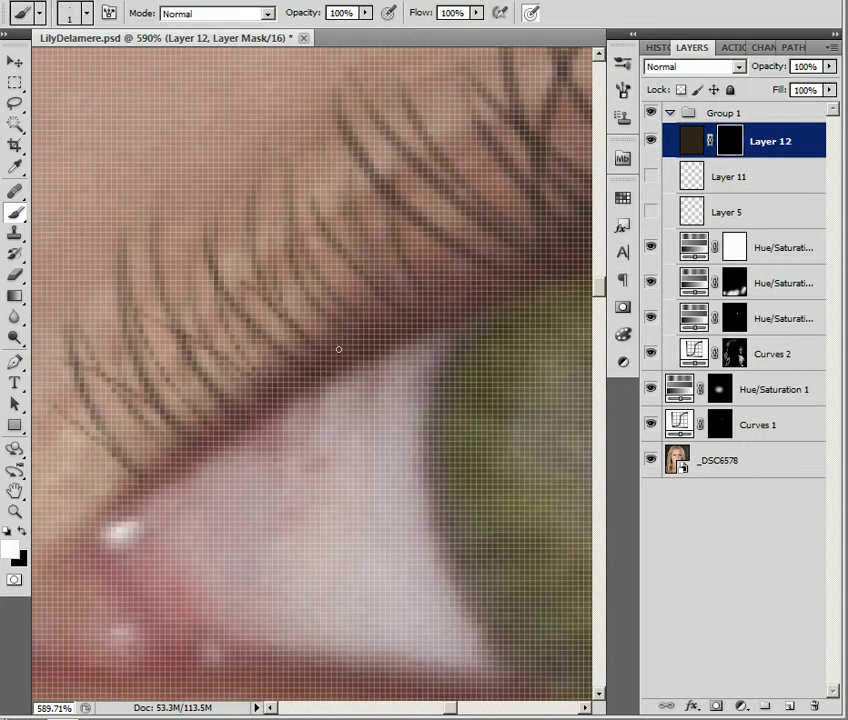
Paint fine 1 px curved lashes along the outer and middle upper lid of the other eye on the mask.
left_click(15, 511)
left_click_drag(386, 485, 355, 297)
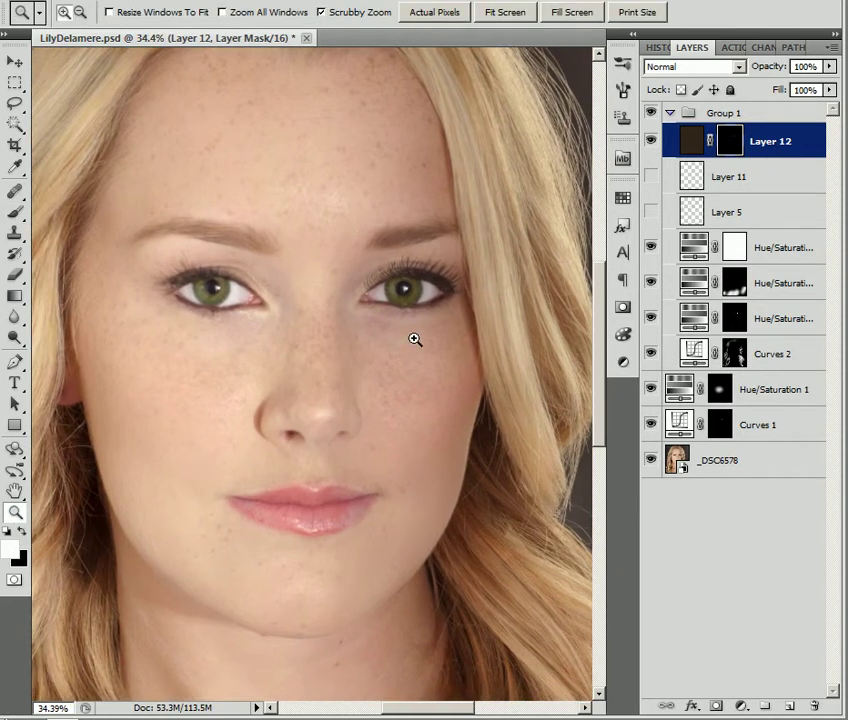
left_click_drag(415, 343, 393, 310)
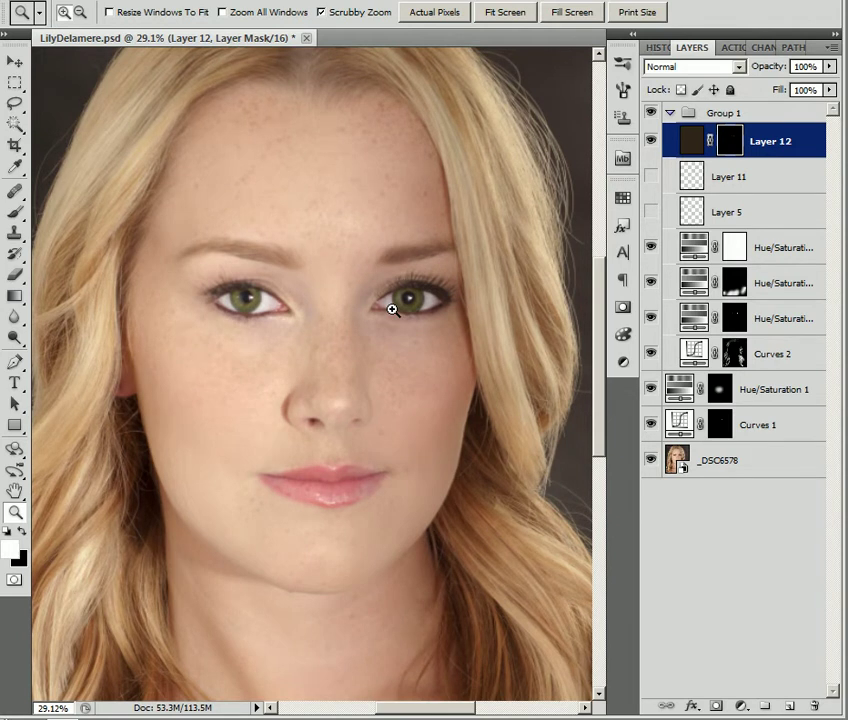
left_click_drag(401, 322, 502, 439)
left_click_drag(187, 397, 386, 507)
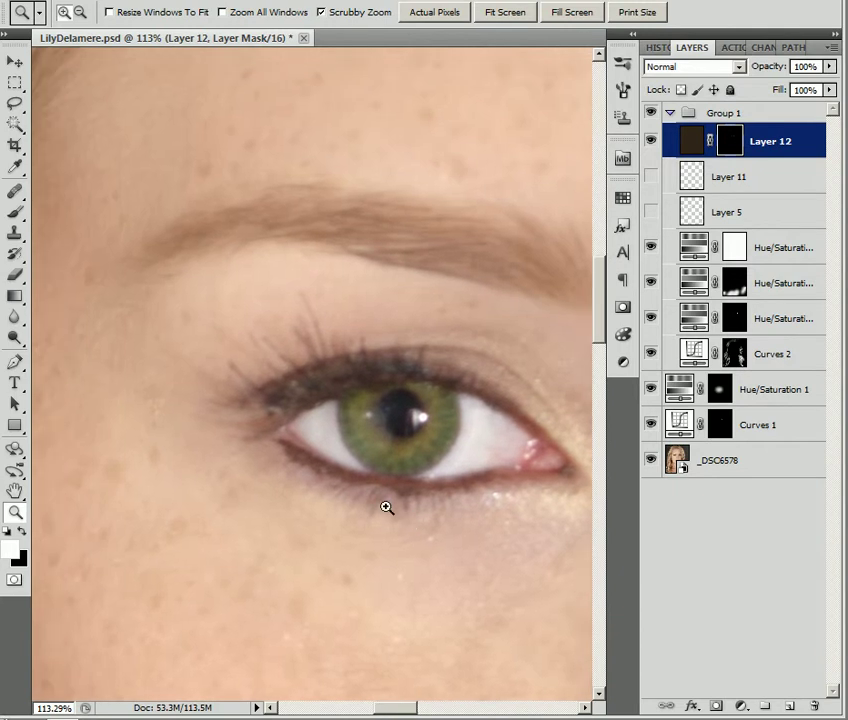
left_click(16, 213)
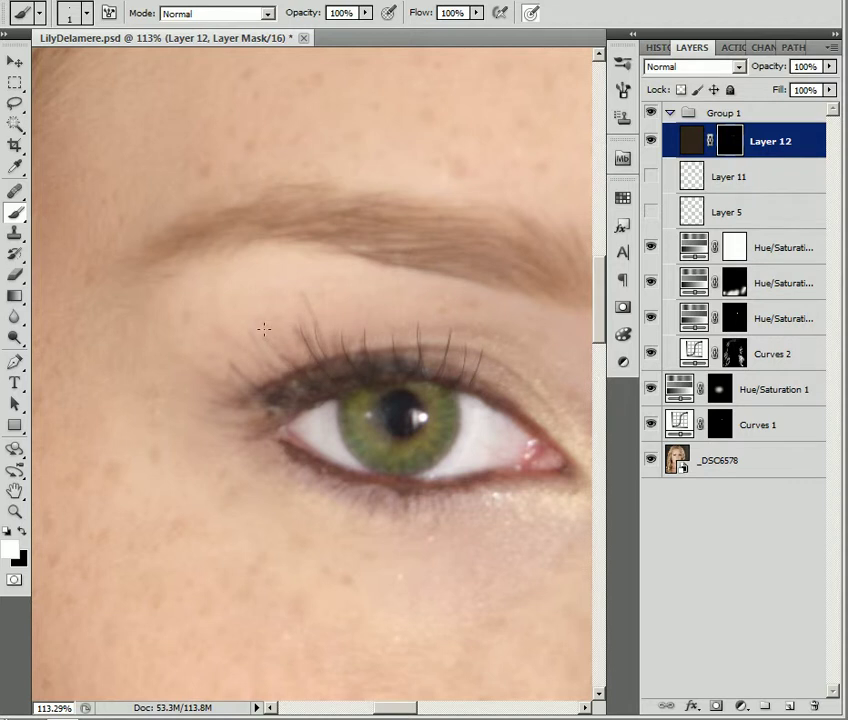
Extend that eye's upper lash row towards the inner corner with further 1 px strokes.
left_click(15, 511)
left_click(293, 343, "alt")
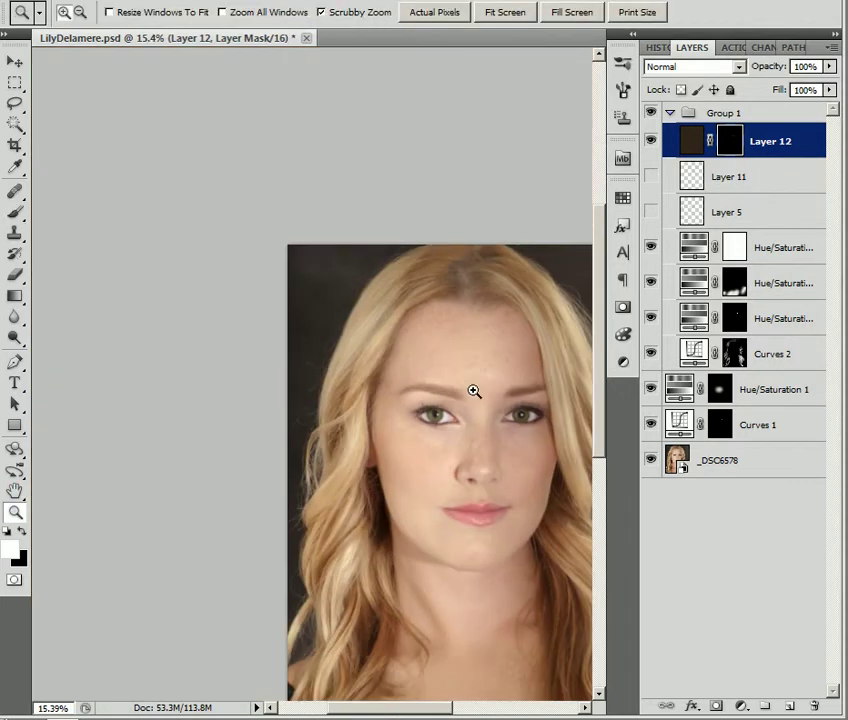
left_click_drag(435, 384, 522, 463)
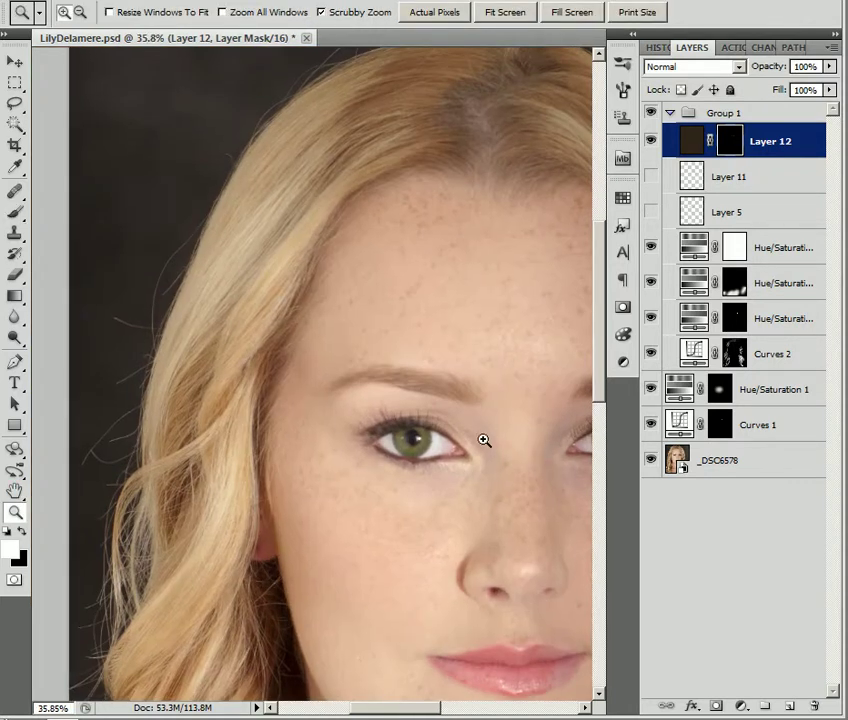
mouse_move(481, 428)
left_mouse_down()
mouse_move(517, 443)
mouse_move(555, 479)
mouse_move(407, 312)
mouse_move(396, 278)
left_mouse_up()
left_click(17, 215)
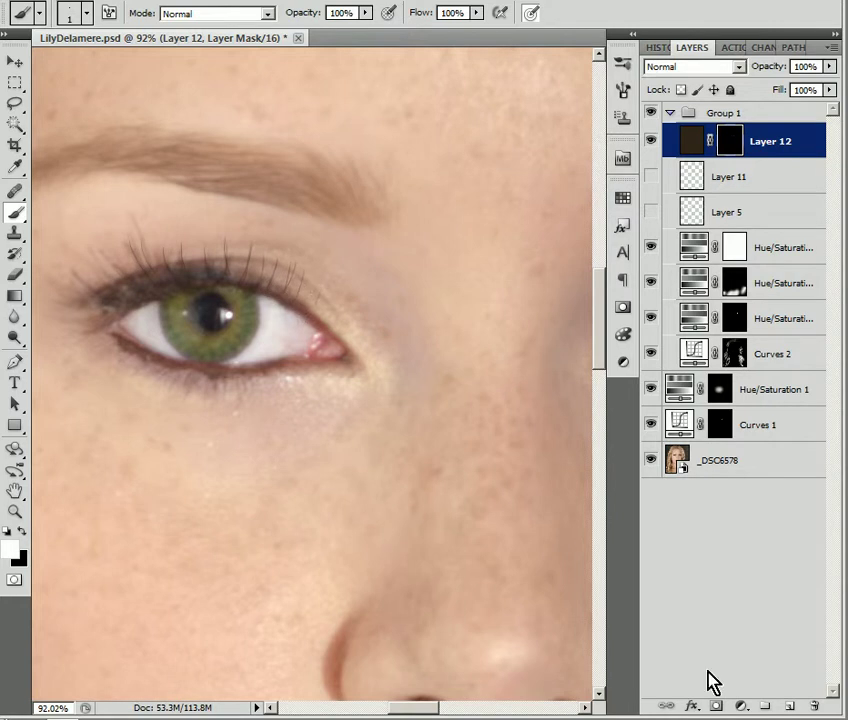
Create a new layer above Layer 12, fill it with white at 100% opacity, and ready a black brush.
left_click(784, 707)
key("x")
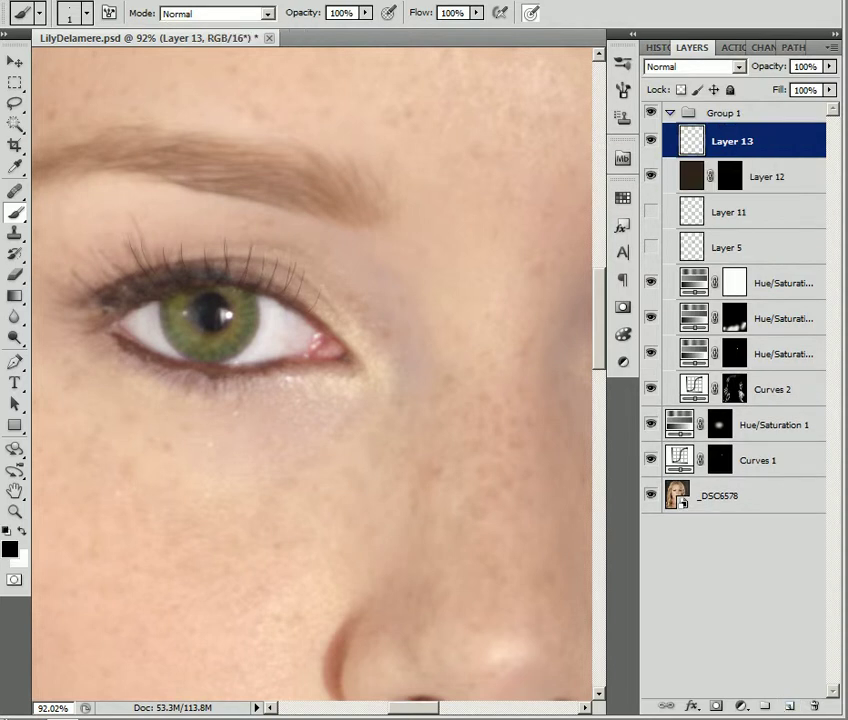
left_click(48, 1)
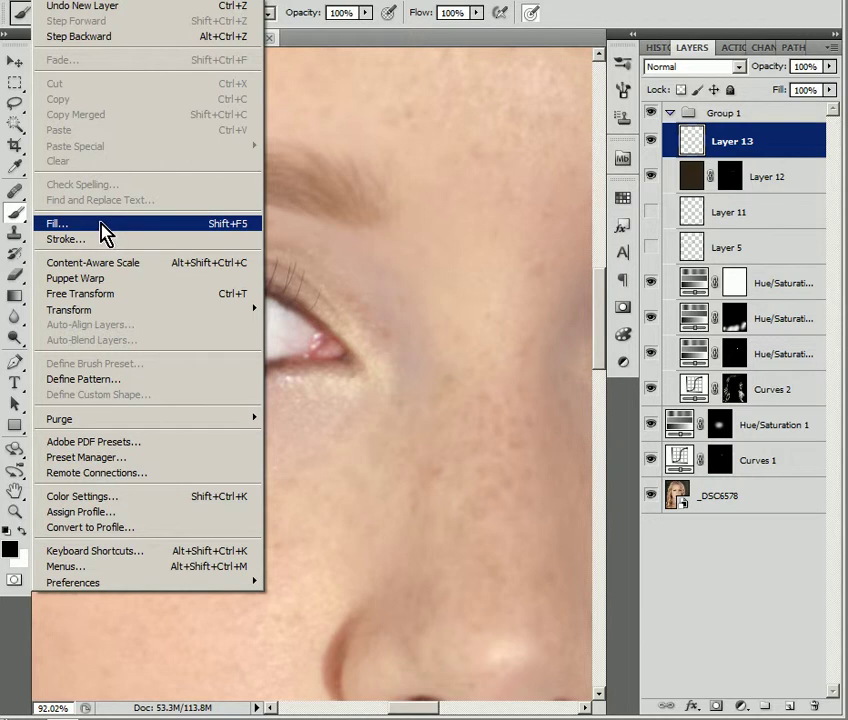
left_click(105, 232)
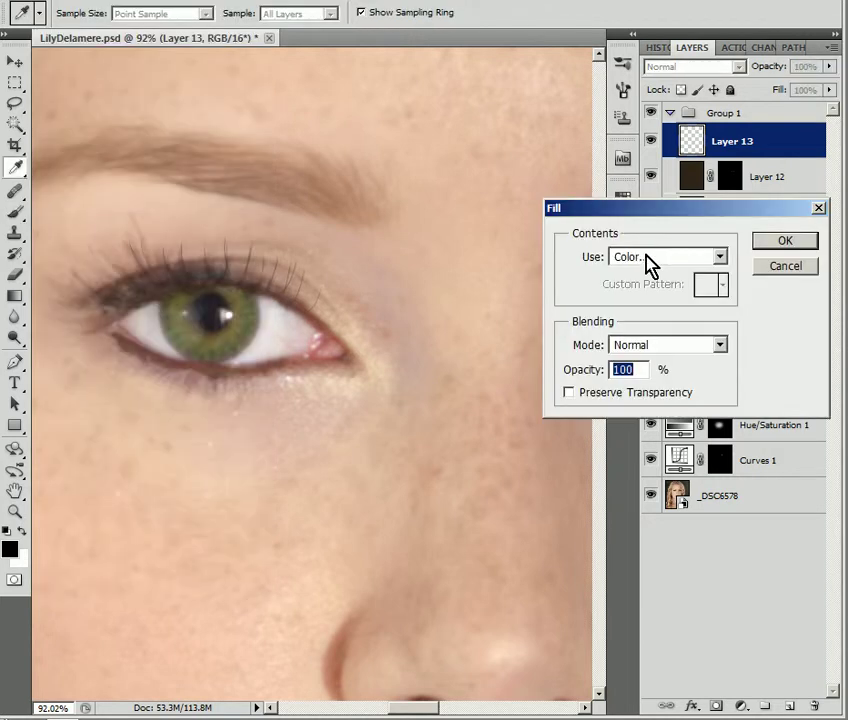
left_click(649, 259)
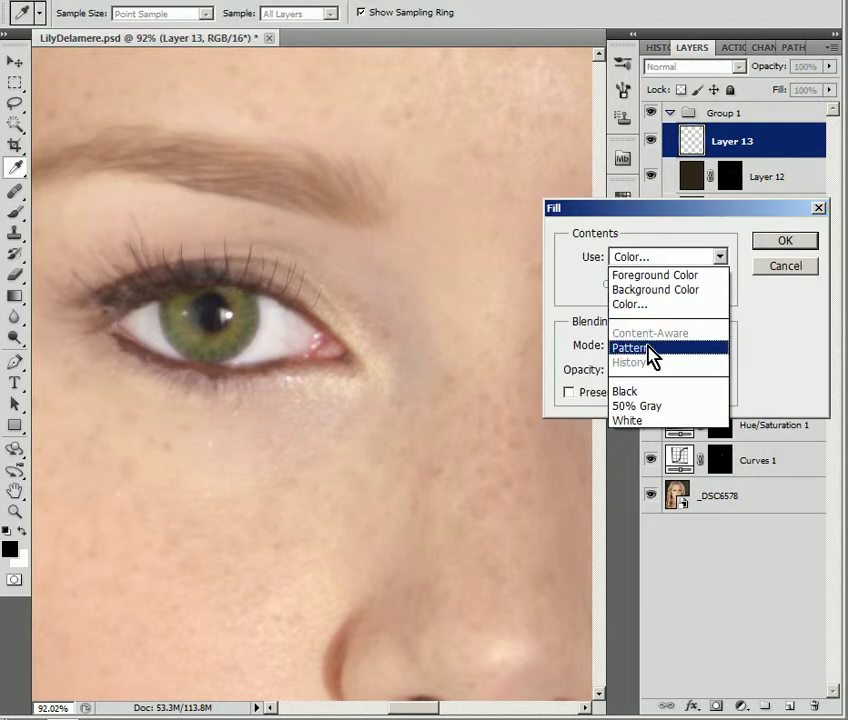
left_click(649, 423)
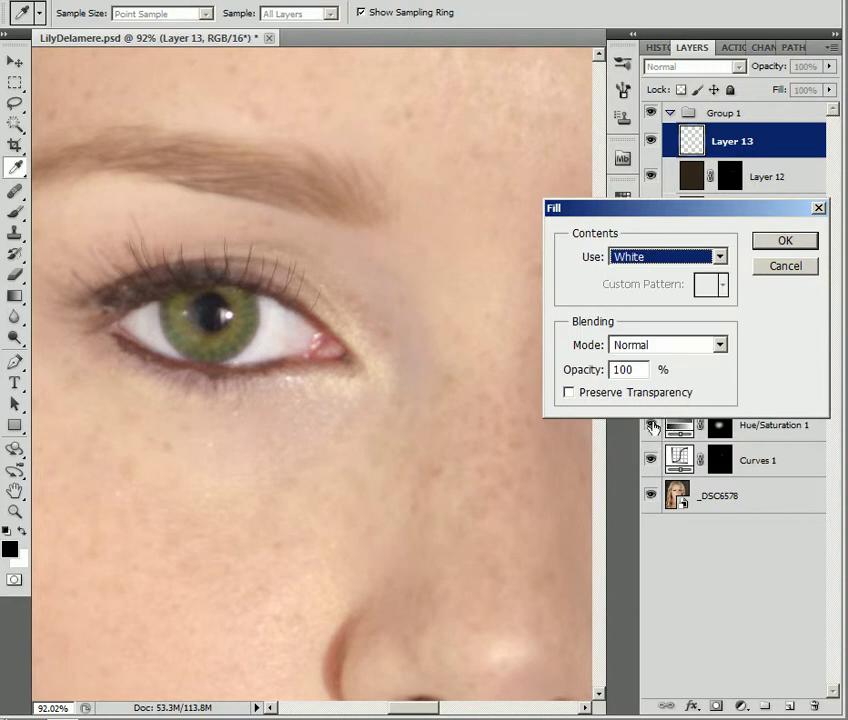
left_click(760, 244)
key("b")
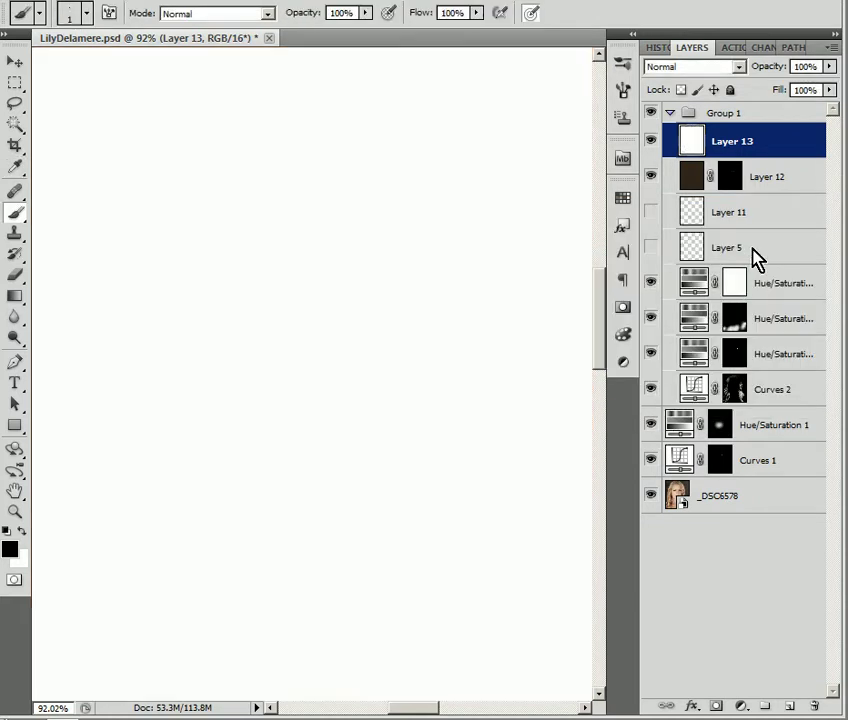
Draw practice lash strokes on the white layer with the black 1 px brush, varying their length, curve and darkness.
left_click_drag(295, 409, 296, 276)
left_click_drag(341, 414, 348, 242)
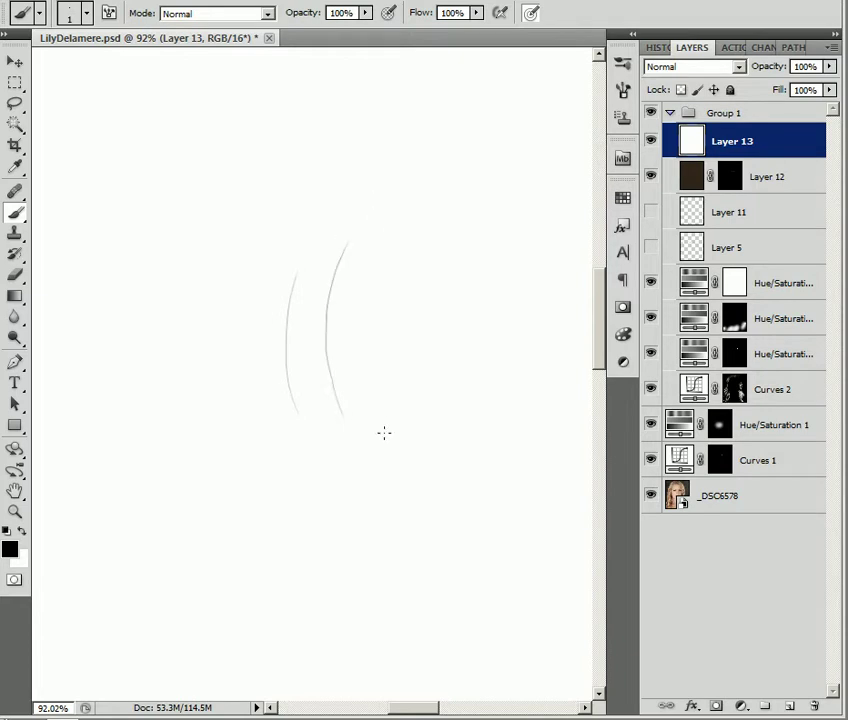
mouse_move(395, 430)
left_mouse_down()
mouse_move(386, 373)
mouse_move(400, 285)
left_mouse_up()
left_click_drag(420, 396, 449, 248)
mouse_move(465, 442)
left_mouse_down()
mouse_move(455, 376)
mouse_move(493, 222)
left_mouse_up()
left_click_drag(492, 442, 507, 228)
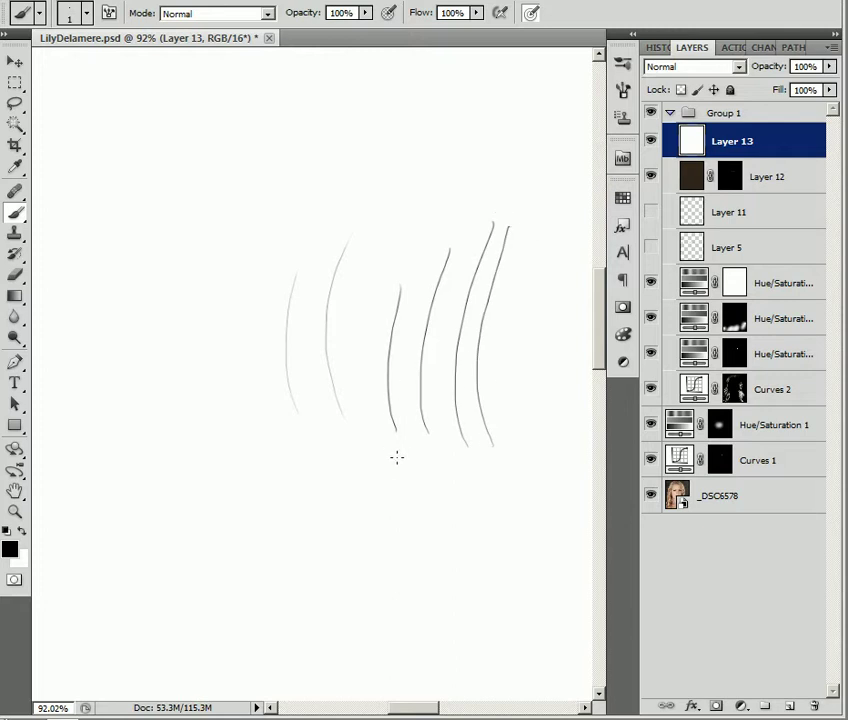
left_click_drag(355, 440, 363, 295)
left_click_drag(239, 548, 241, 423)
left_click_drag(274, 545, 278, 427)
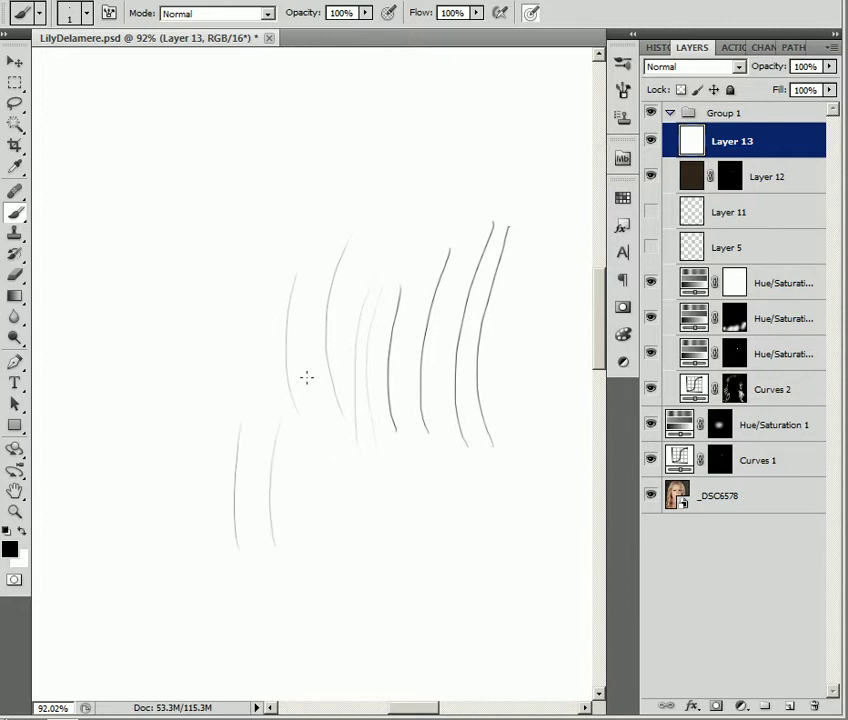
mouse_move(194, 377)
left_mouse_down()
mouse_move(199, 325)
mouse_move(222, 313)
left_mouse_up()
left_click_drag(232, 372, 247, 282)
left_click_drag(134, 393, 132, 265)
left_click_drag(157, 380, 164, 238)
left_click_drag(179, 373, 172, 258)
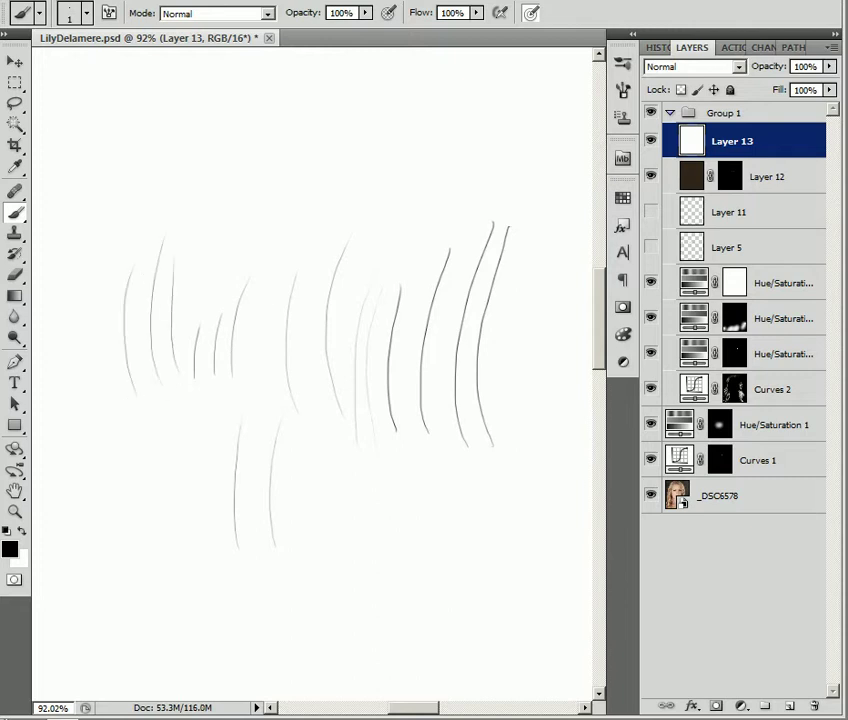
Hide the white practice layer and duplicate the brown Layer 12 together with its mask.
left_click(651, 141)
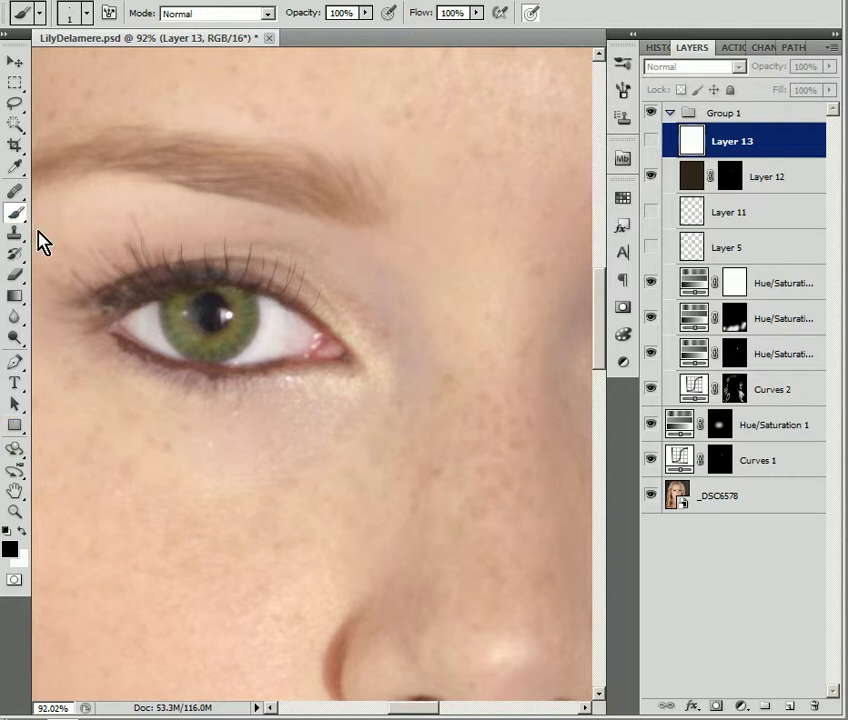
left_click(726, 182)
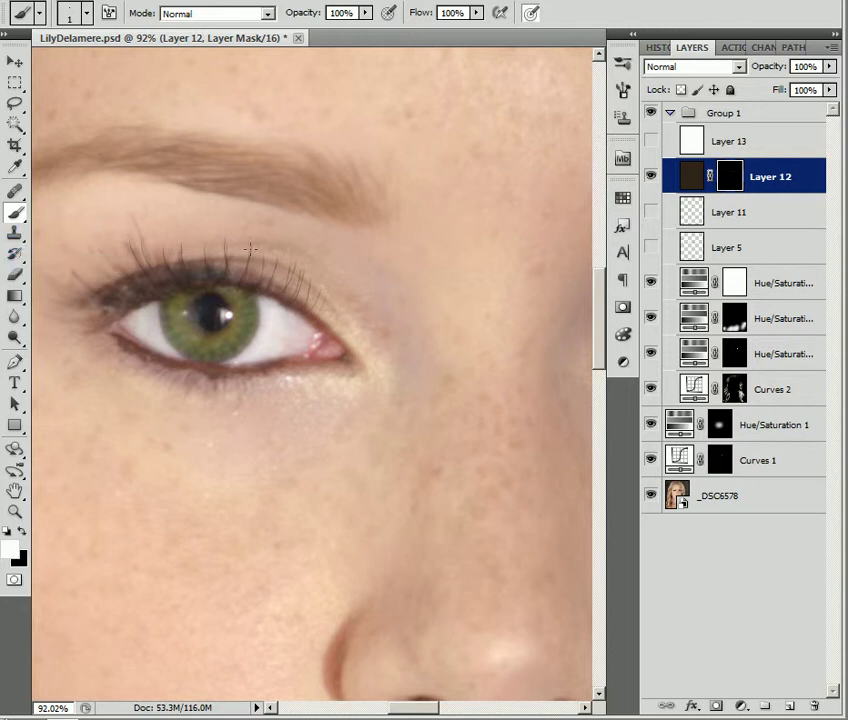
left_click(16, 213)
left_click(698, 188)
key("ctrl+j")
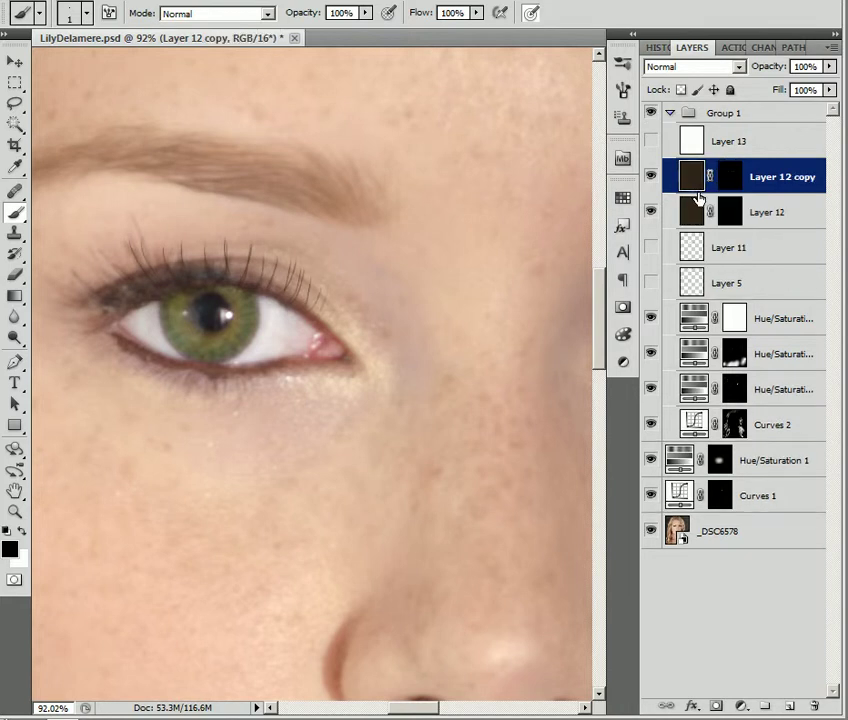
Paint dark eyeliner along the upper and lower lash lines on the mask of Layer 12 copy with a white 6 px brush.
left_click(730, 186)
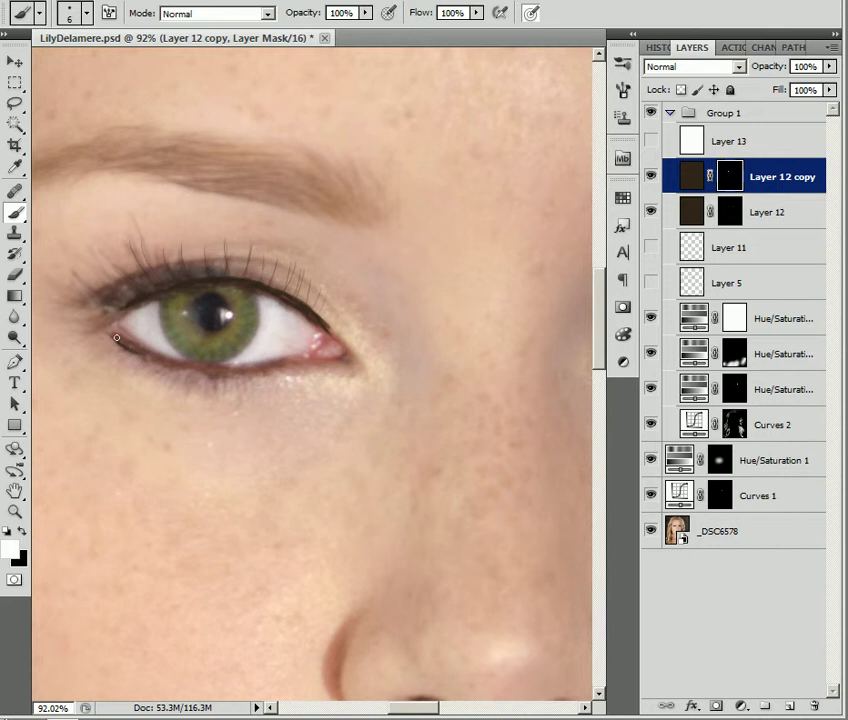
left_click_drag(131, 342, 174, 366)
mouse_move(124, 339)
left_mouse_down()
mouse_move(174, 364)
mouse_move(240, 370)
mouse_move(207, 376)
mouse_move(275, 363)
mouse_move(188, 368)
left_mouse_up()
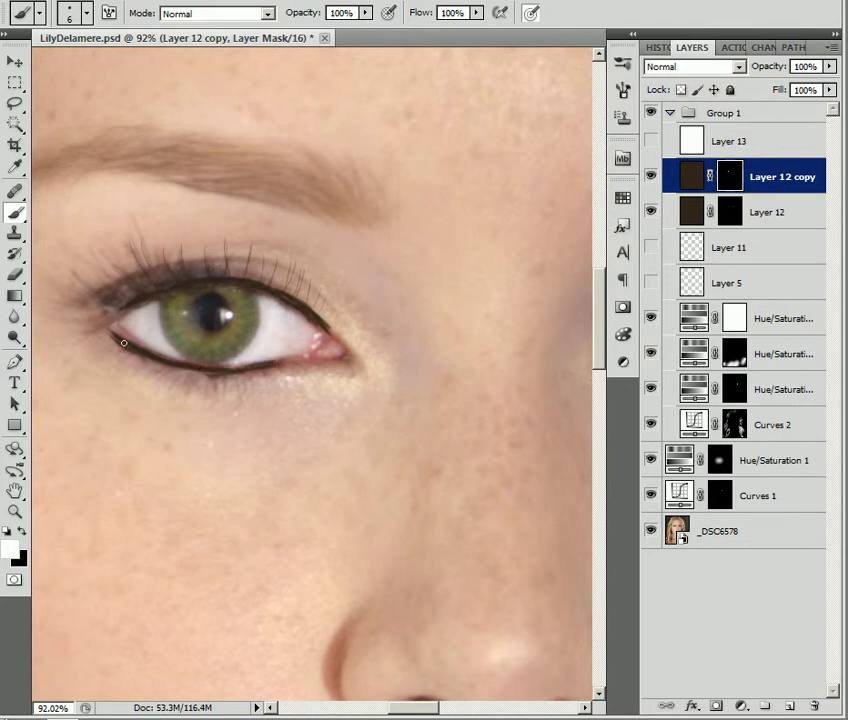
left_click_drag(190, 368, 269, 362)
Soften the 6 px brush to 42% hardness and thicken the eyeliner along the upper and lower lash lines on the Layer 12 copy mask.
left_click(15, 510)
left_click_drag(346, 347, 262, 277)
left_click_drag(367, 337, 324, 229)
left_click_drag(355, 292, 395, 326)
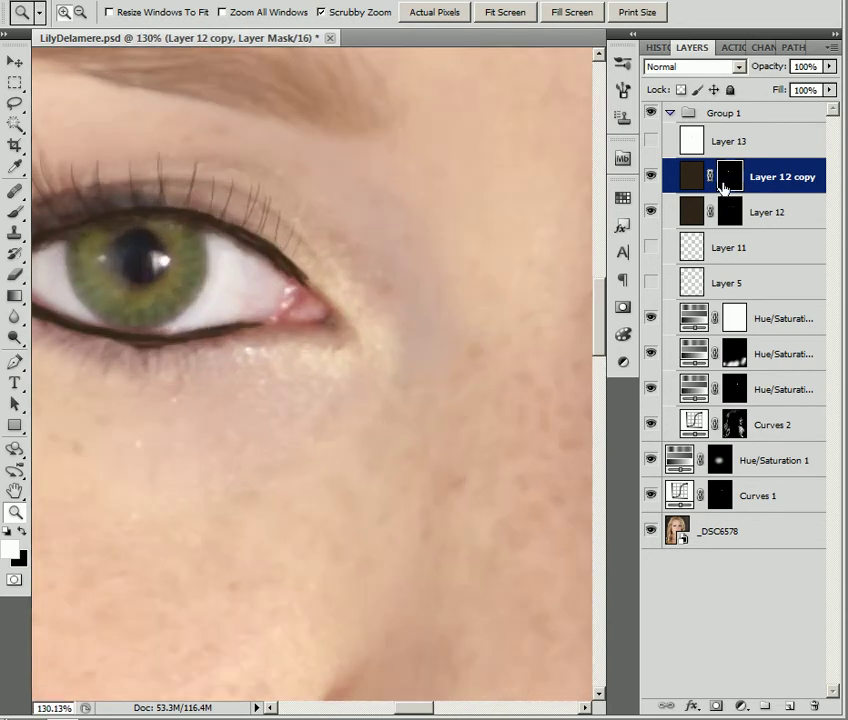
left_click(15, 212)
left_click(87, 14)
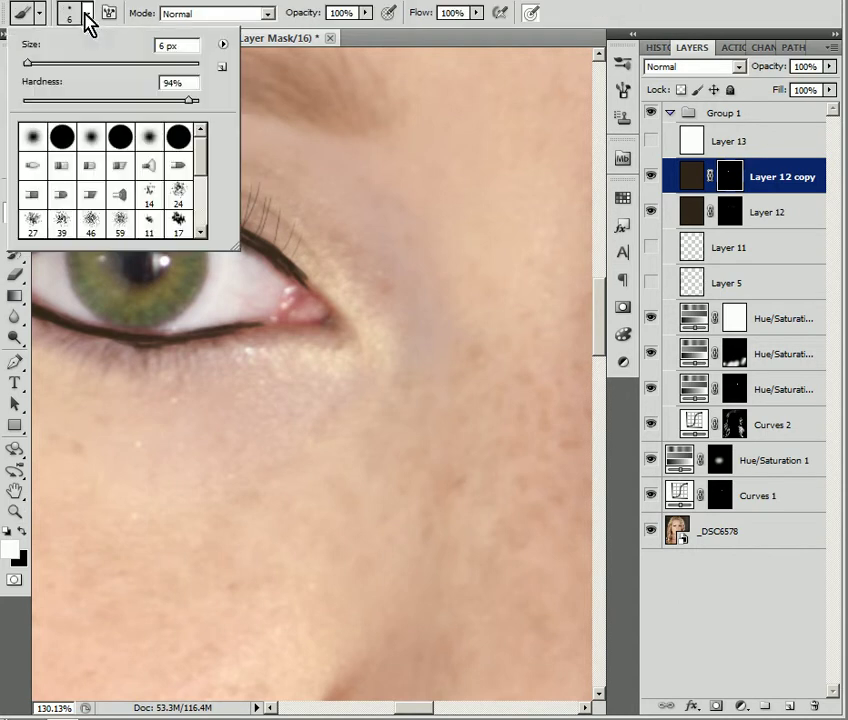
left_click_drag(190, 103, 98, 103)
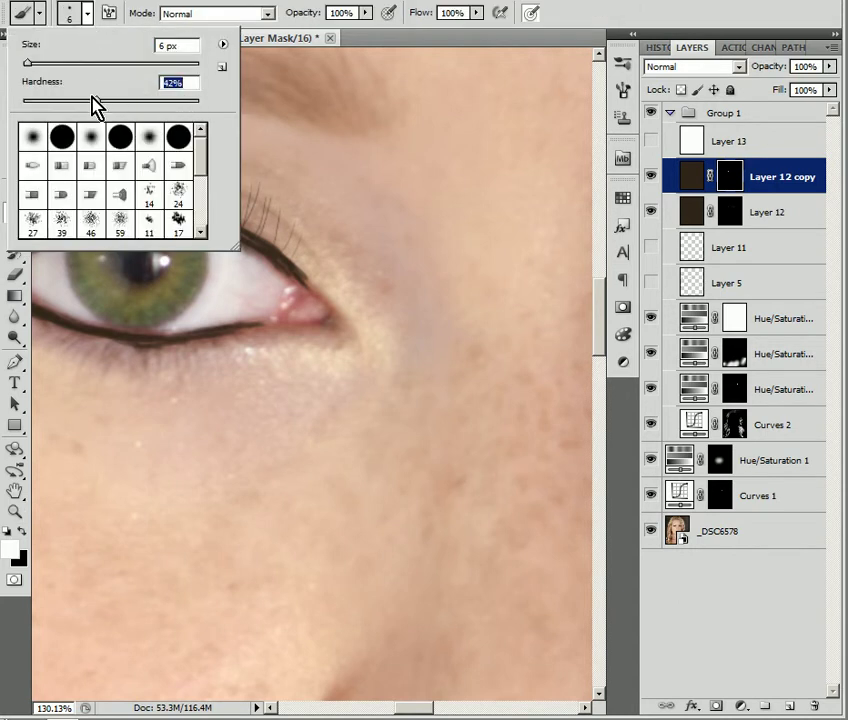
key("Return")
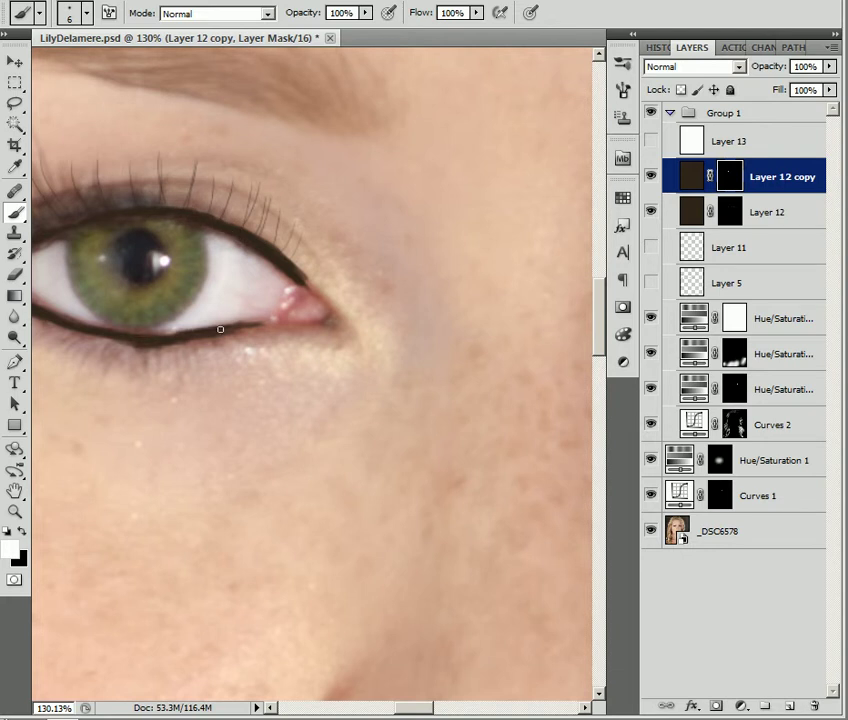
left_click_drag(146, 330, 197, 343)
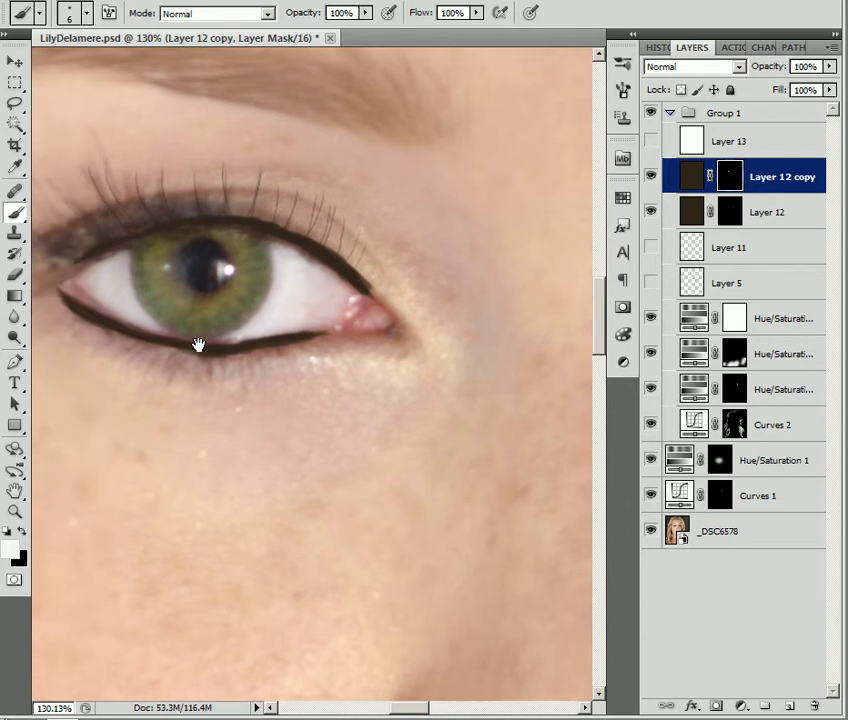
left_click_drag(58, 295, 180, 344)
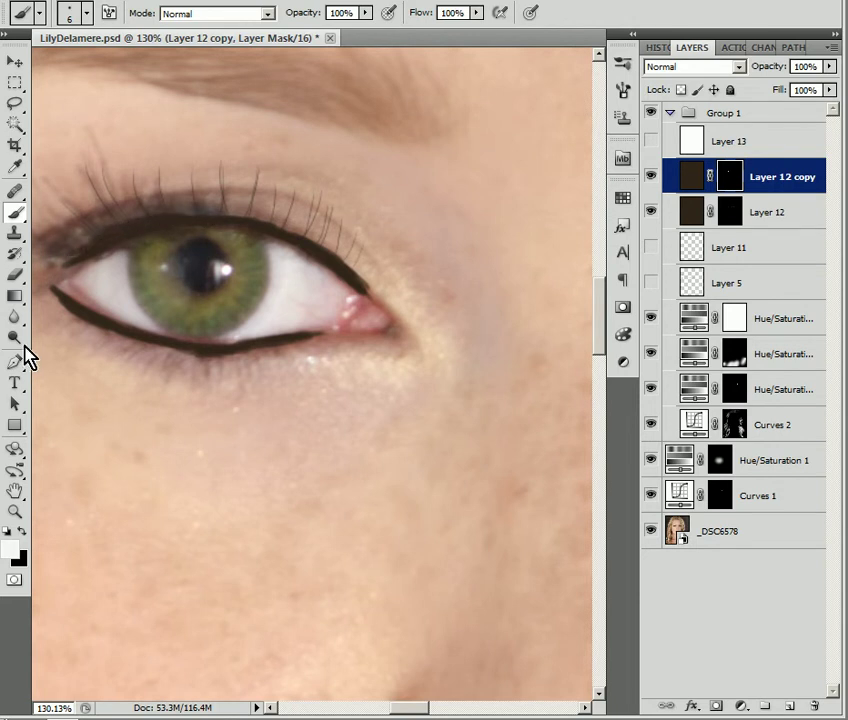
Lower the opacity of the eyeliner layer, Layer 12 copy, to 19% and check the effect on the whole face.
left_click(15, 510)
left_click_drag(230, 278, 158, 259)
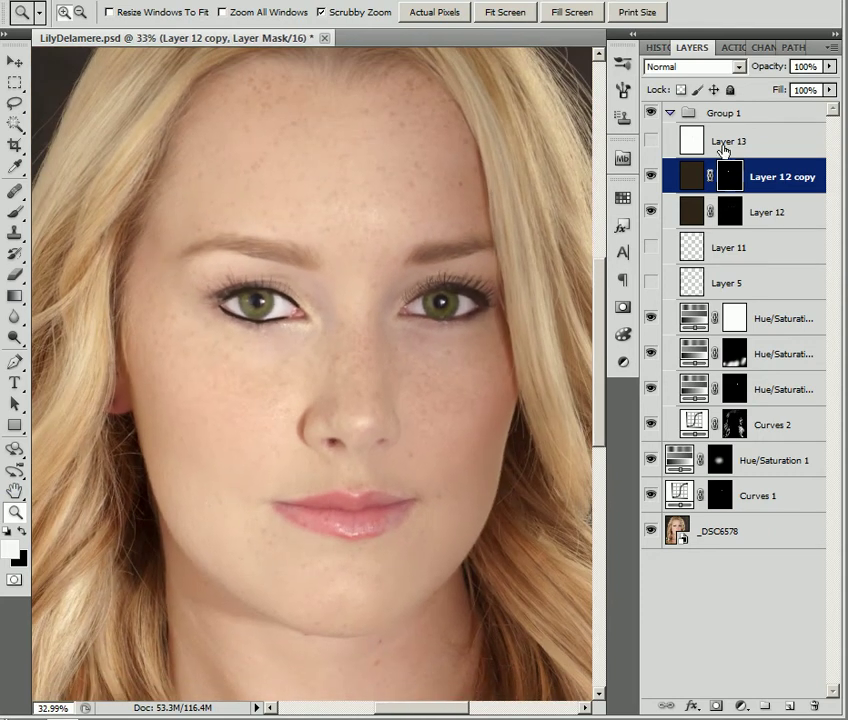
left_click(829, 66)
left_click_drag(825, 82, 751, 88)
left_click(650, 188)
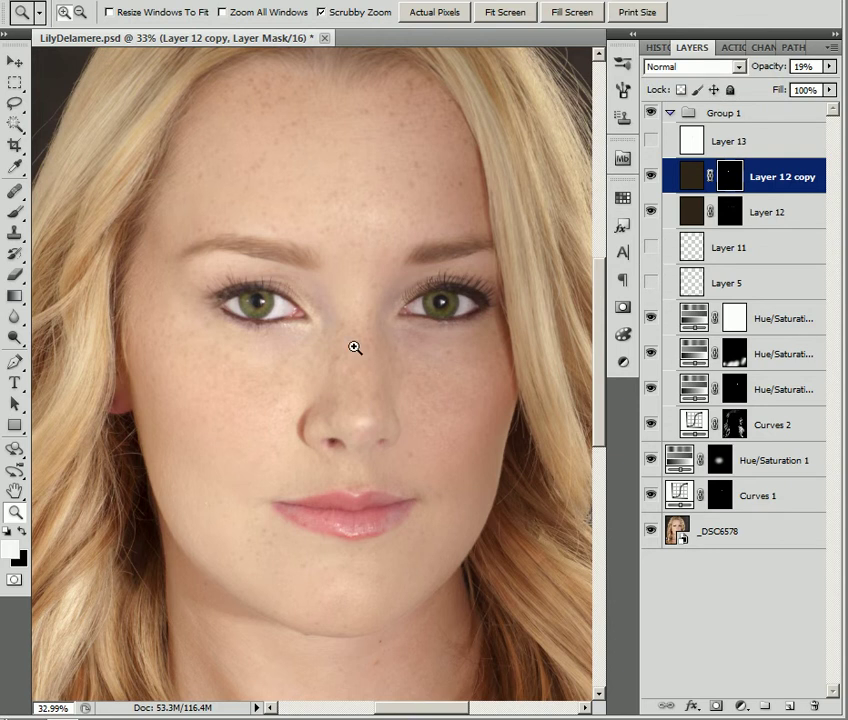
left_click_drag(362, 352, 312, 326)
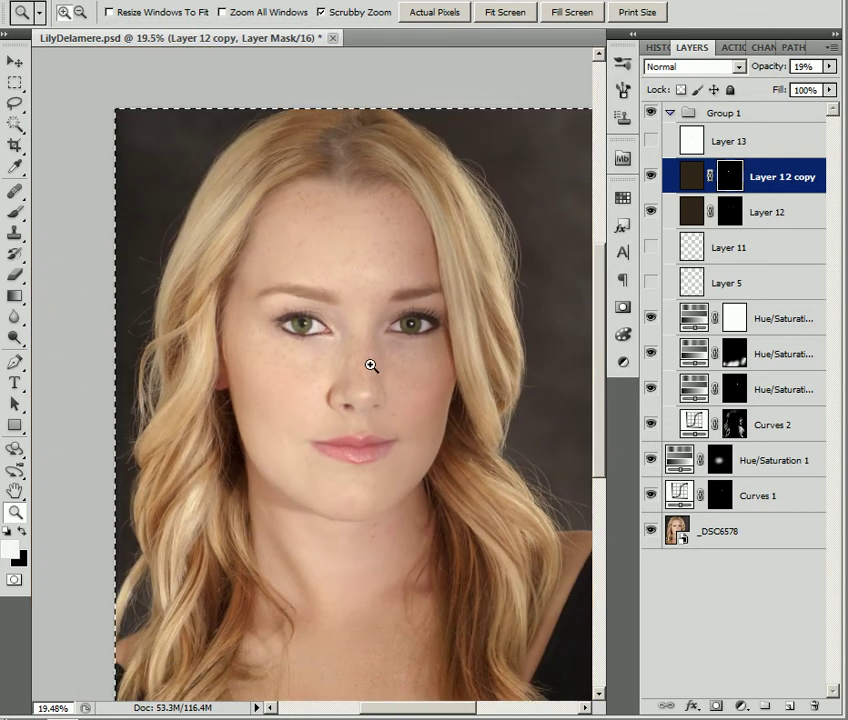